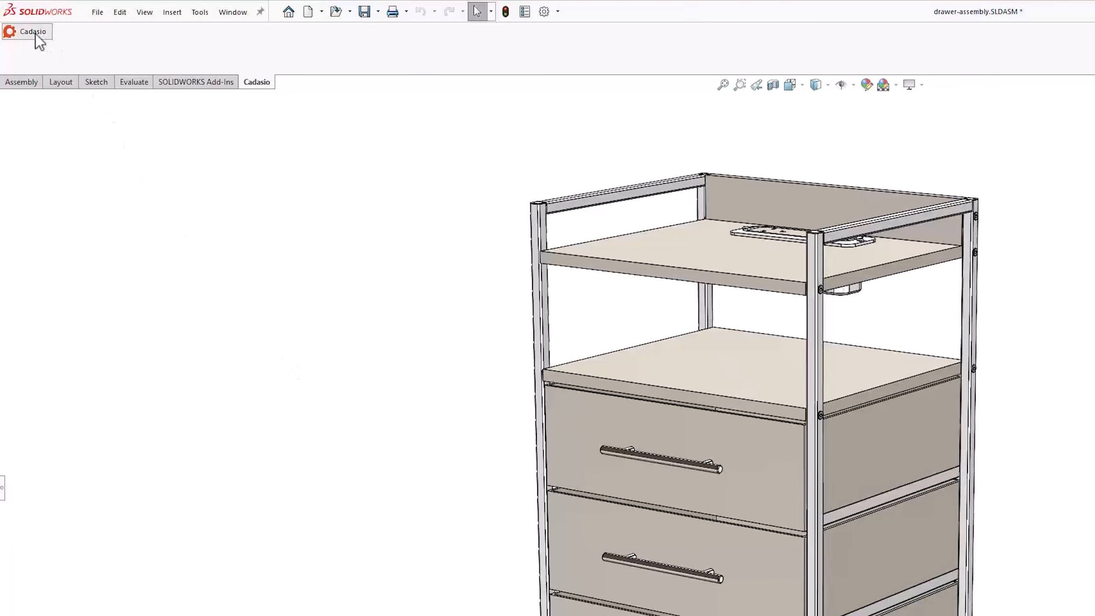
Send the drawer assembly from SOLIDWORKS to Cadasio as a new project named "Drawer Trolley".
left_click(36, 35)
left_click(860, 544)
type("Drawer Trolley")
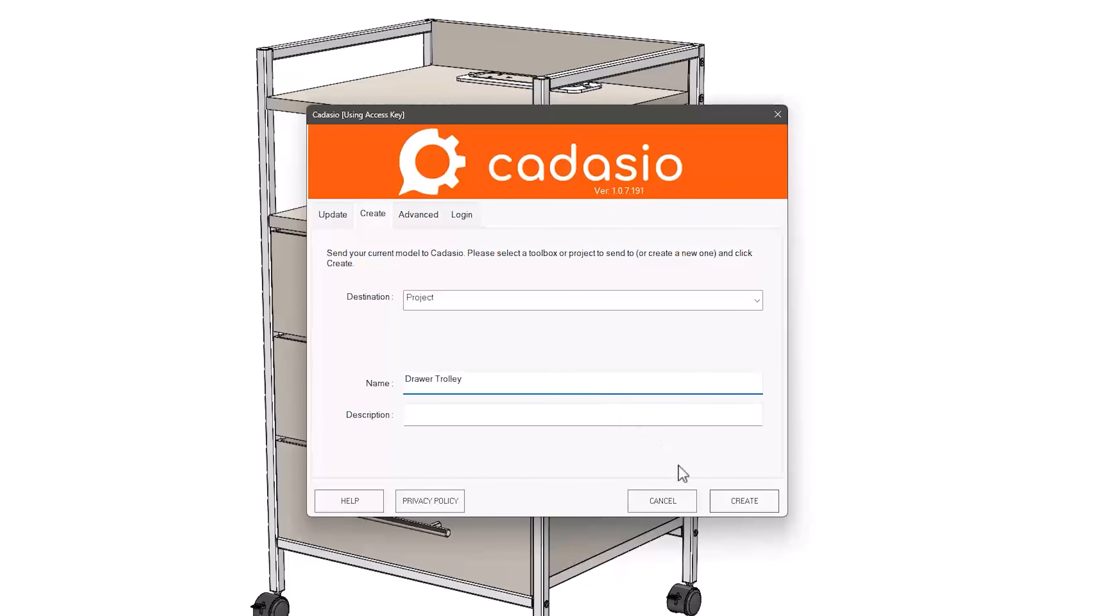
left_click(753, 502)
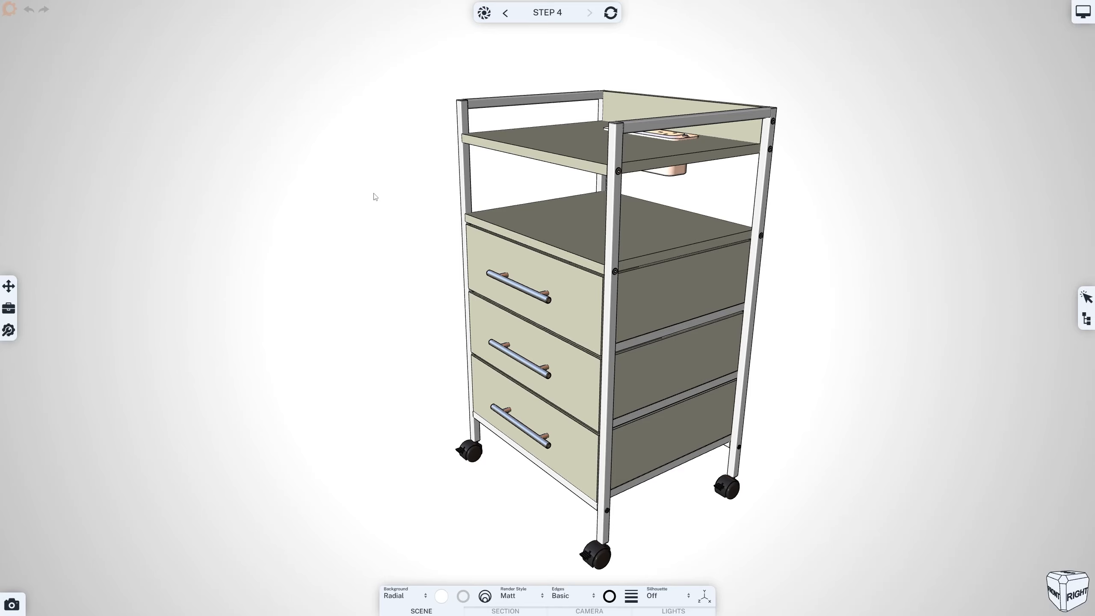
Attach a 3D arrow to the middle drawer and pull the drawer out through the front of the trolley.
left_click(512, 325)
left_click(9, 308)
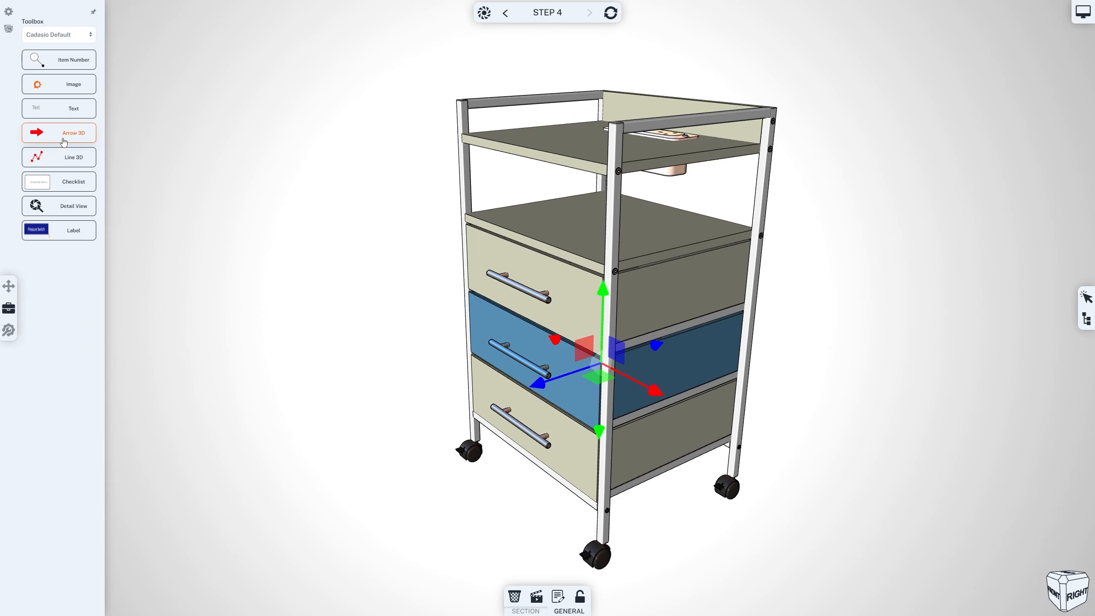
left_click(64, 134)
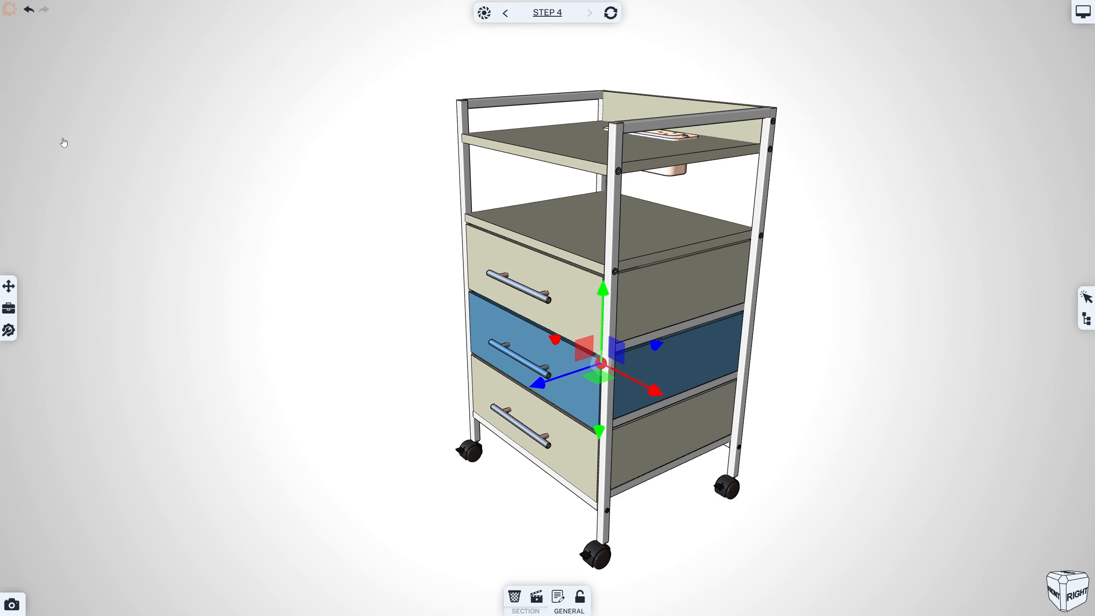
left_click_drag(536, 385, 229, 485)
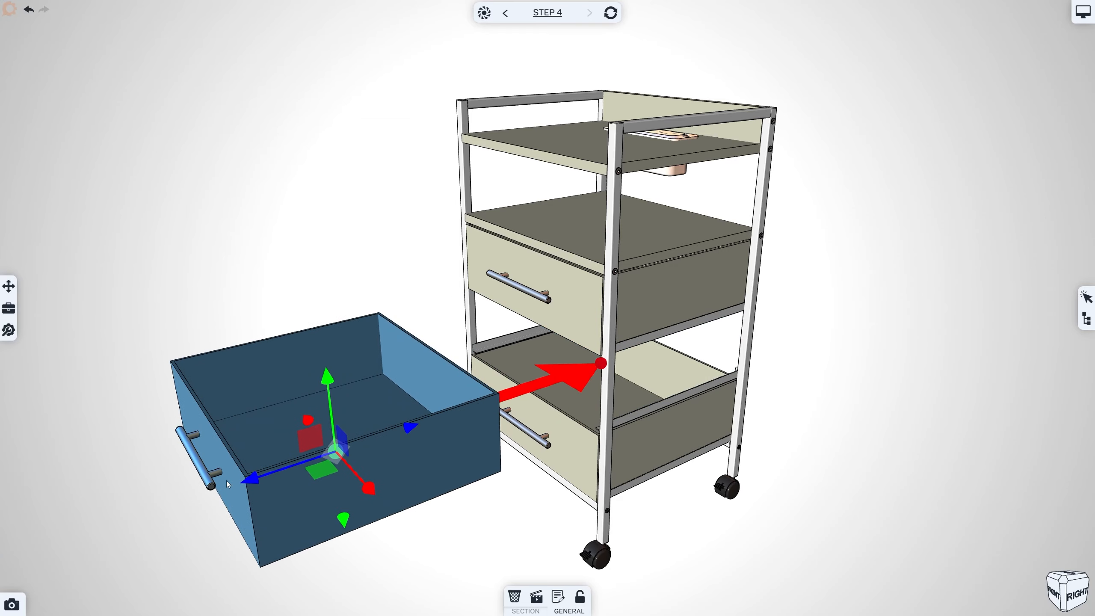
left_click(405, 296)
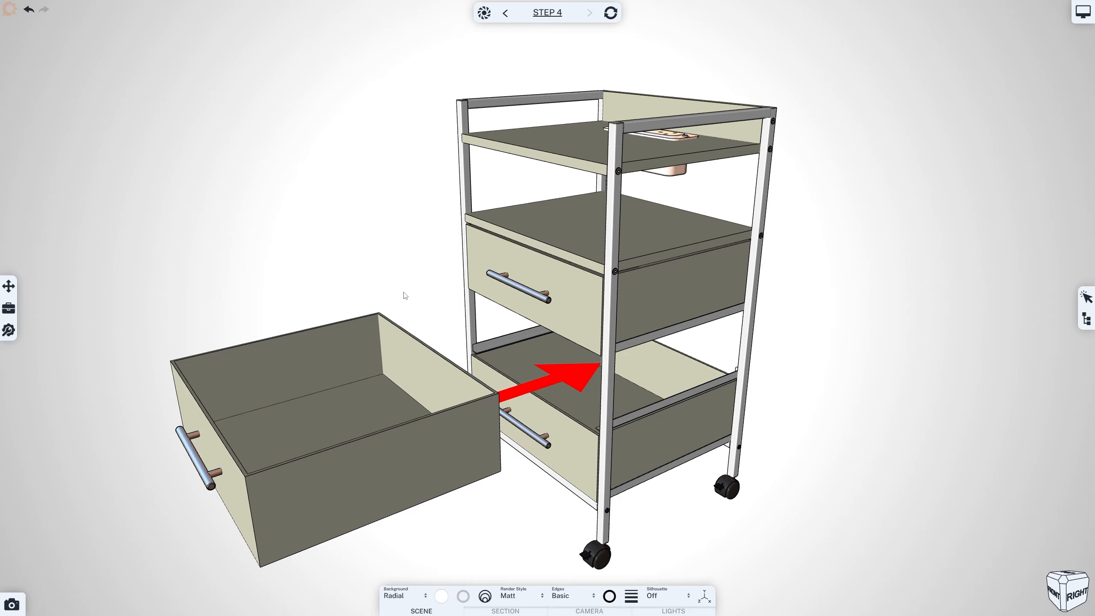
Recolour the 3D arrow between the drawer and the trolley to orange #ff851b.
left_click(568, 369)
left_click(482, 597)
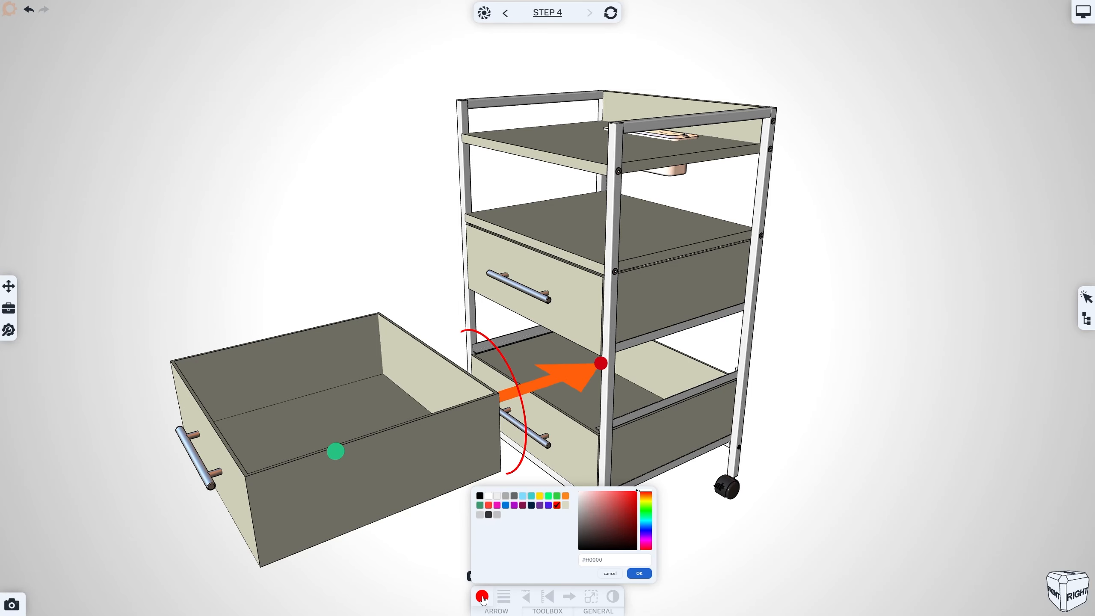
left_click(565, 497)
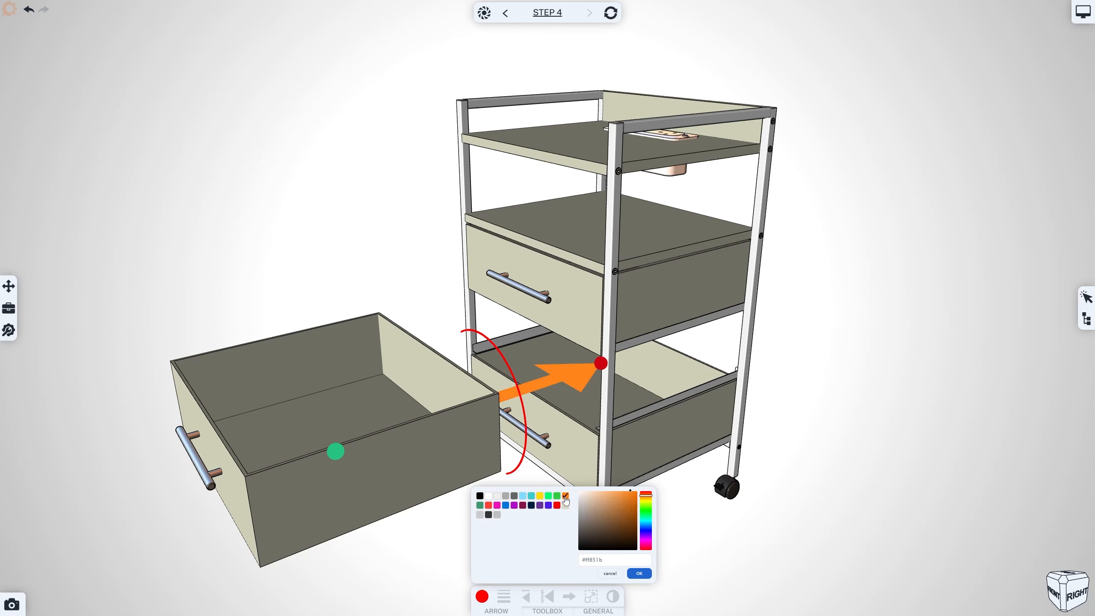
left_click(640, 574)
left_click(650, 572)
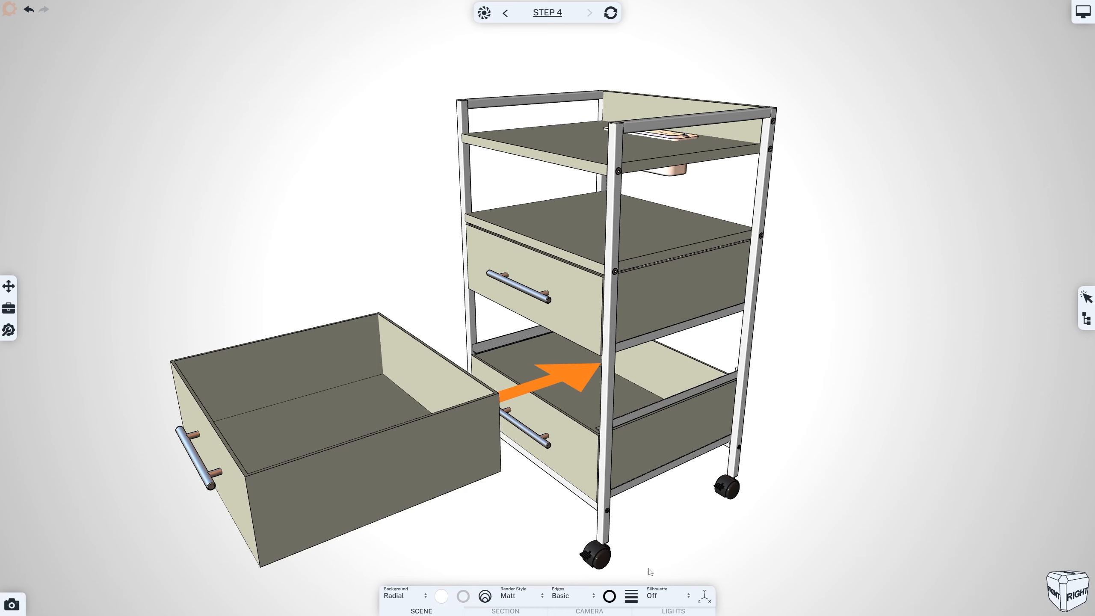
Add a text annotation reading "x3" in the empty space beside the trolley.
left_click(8, 308)
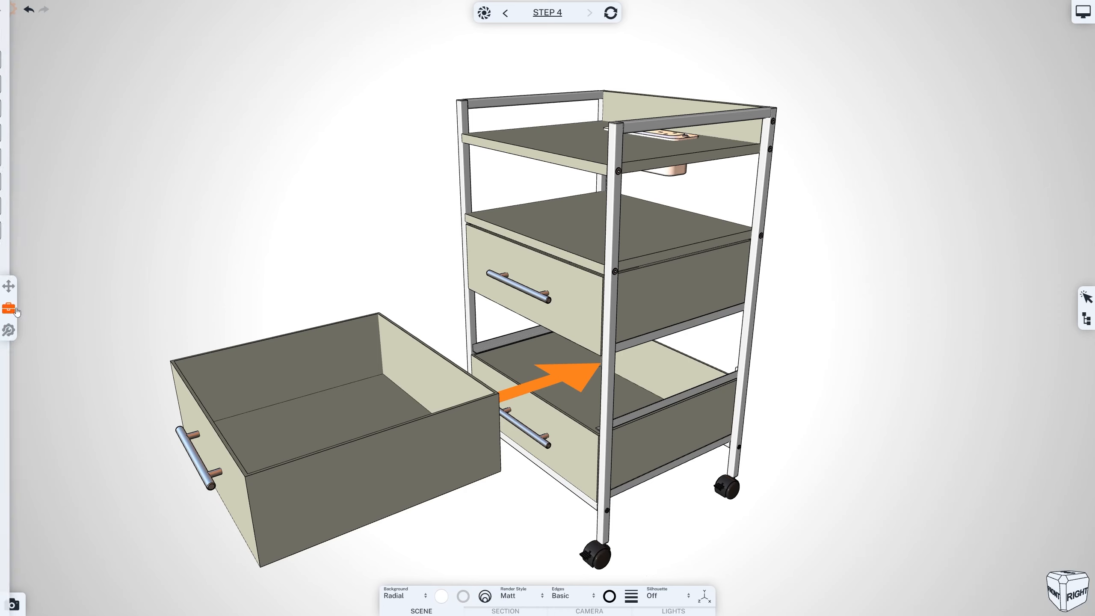
left_click(72, 116)
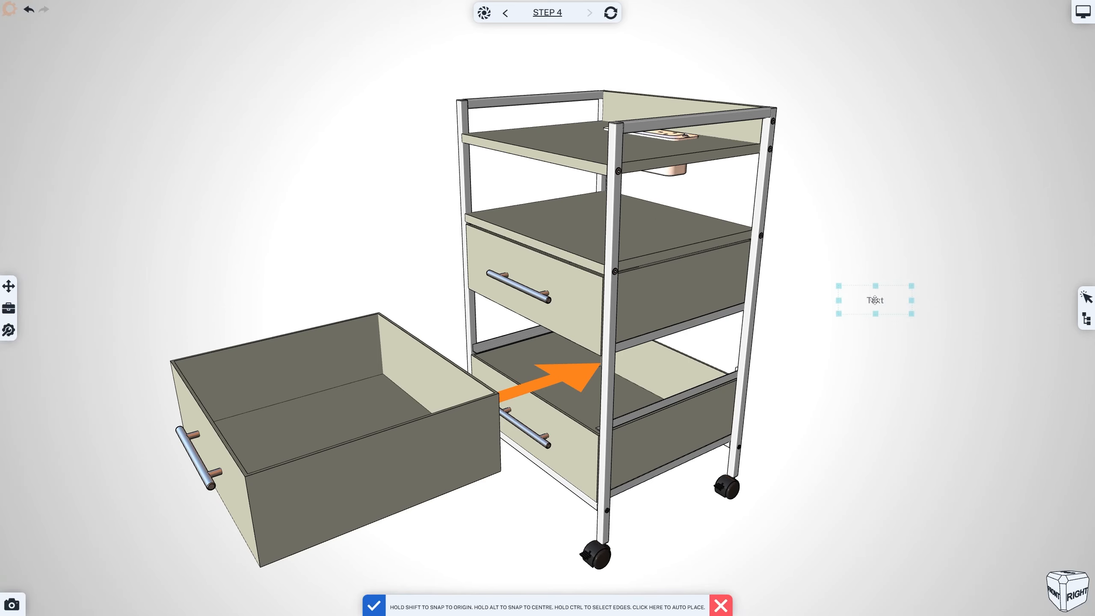
left_click(874, 299)
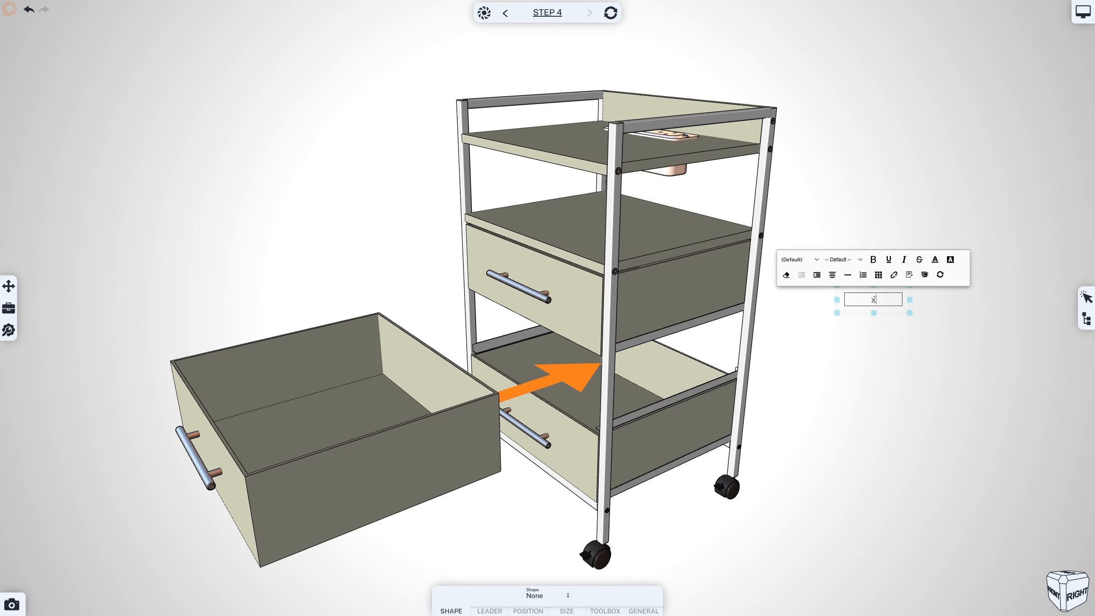
Format the "x3" text as Arial, Huge size, bold, in a near-white colour.
left_click(814, 265)
left_click(807, 290)
left_click(842, 259)
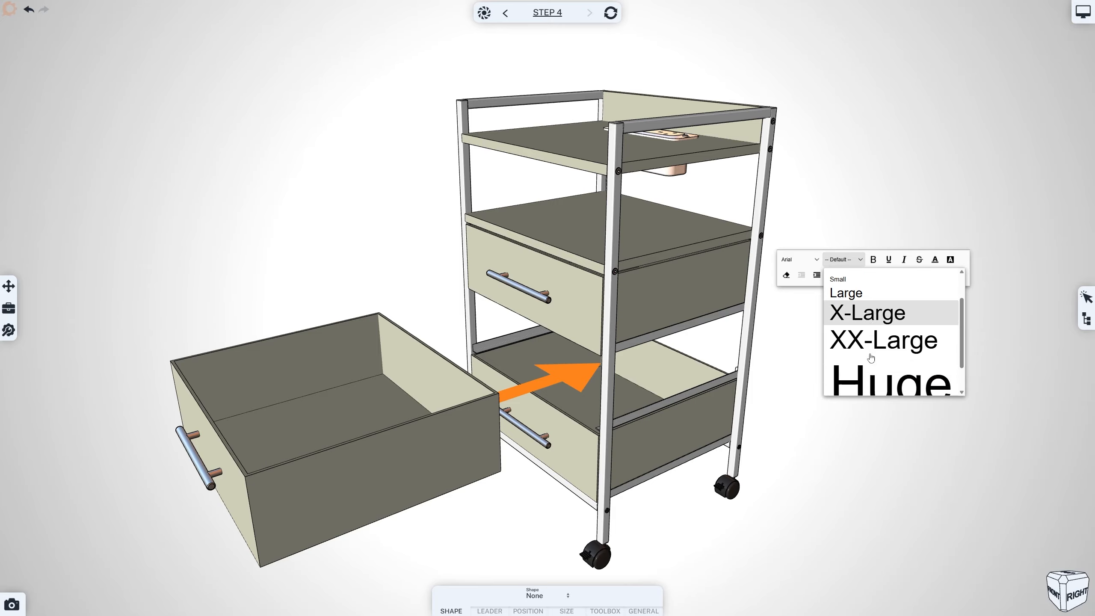
left_click(871, 357)
left_click(873, 259)
left_click(934, 259)
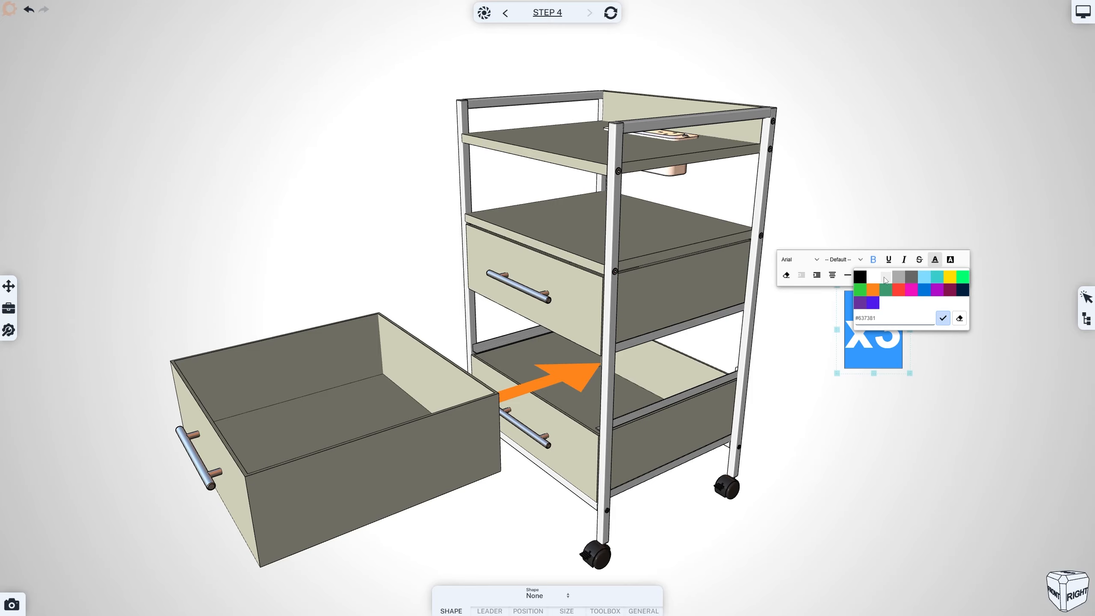
left_click(885, 280)
Give the "x3" text a Circle shape with no border and a dark navy fill.
left_click(539, 595)
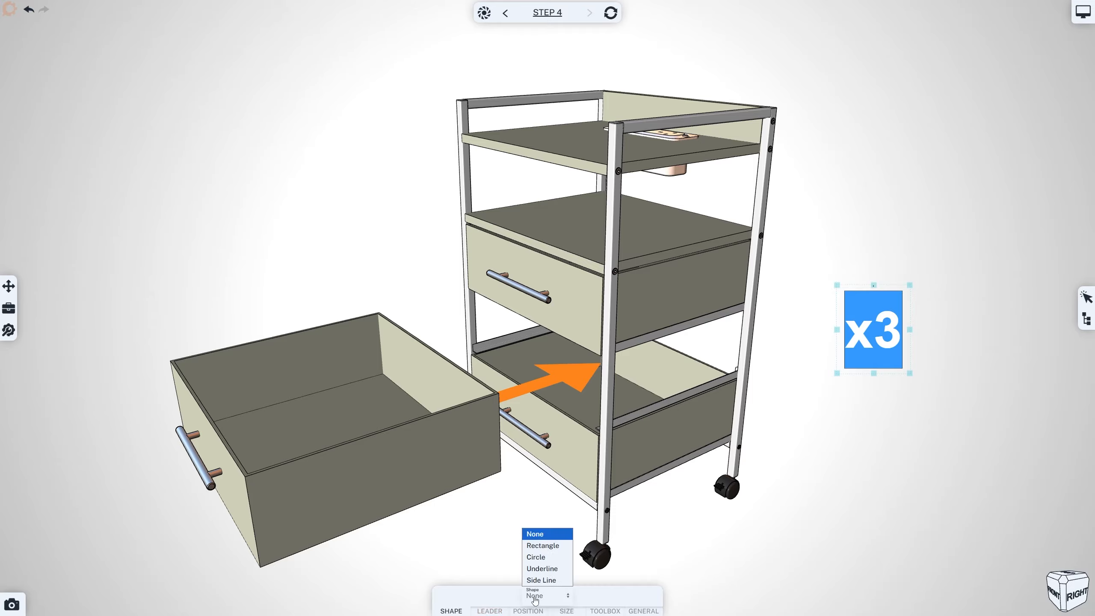
left_click(546, 557)
left_click(560, 595)
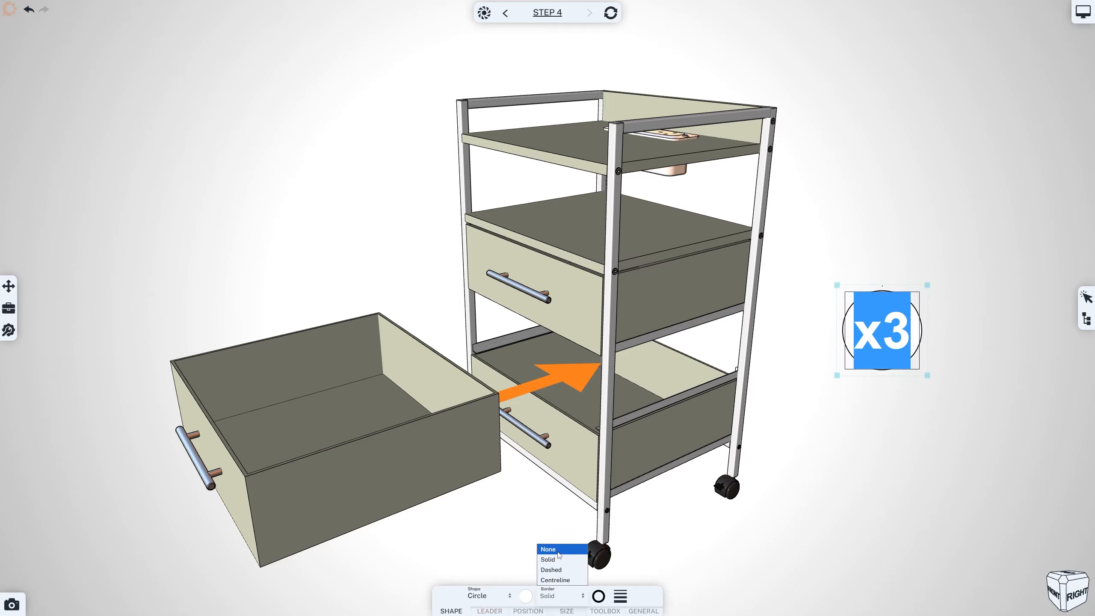
left_click(557, 550)
left_click(548, 597)
left_click(596, 505)
left_click(704, 573)
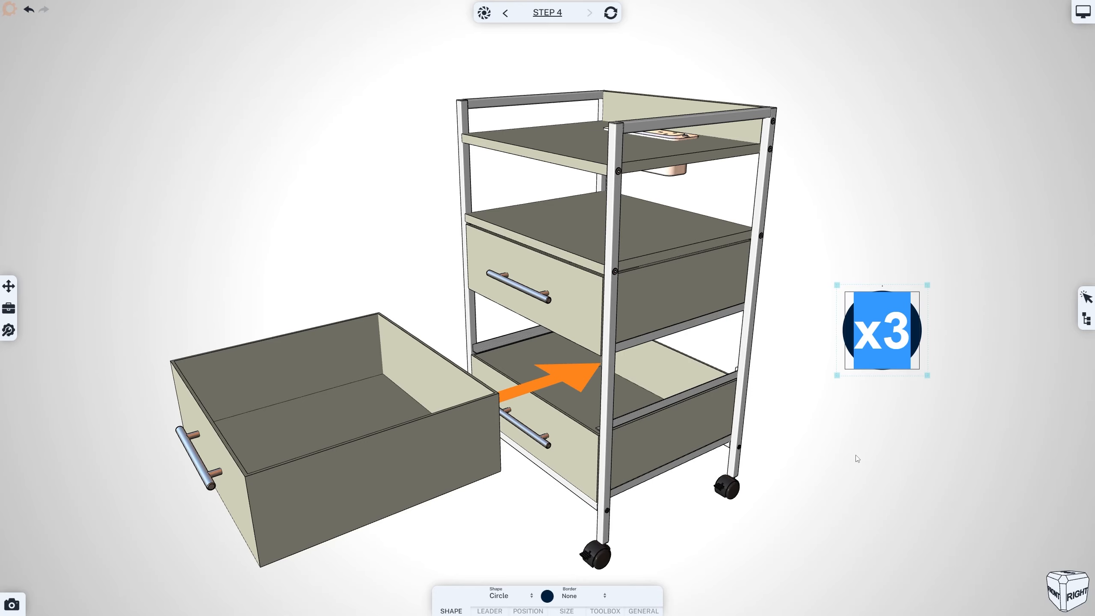
Enlarge and slightly reposition the circular "x3" badge, and save the scene as Step 5.
left_click_drag(926, 373, 956, 404)
left_click_drag(916, 372, 892, 346)
key("Escape")
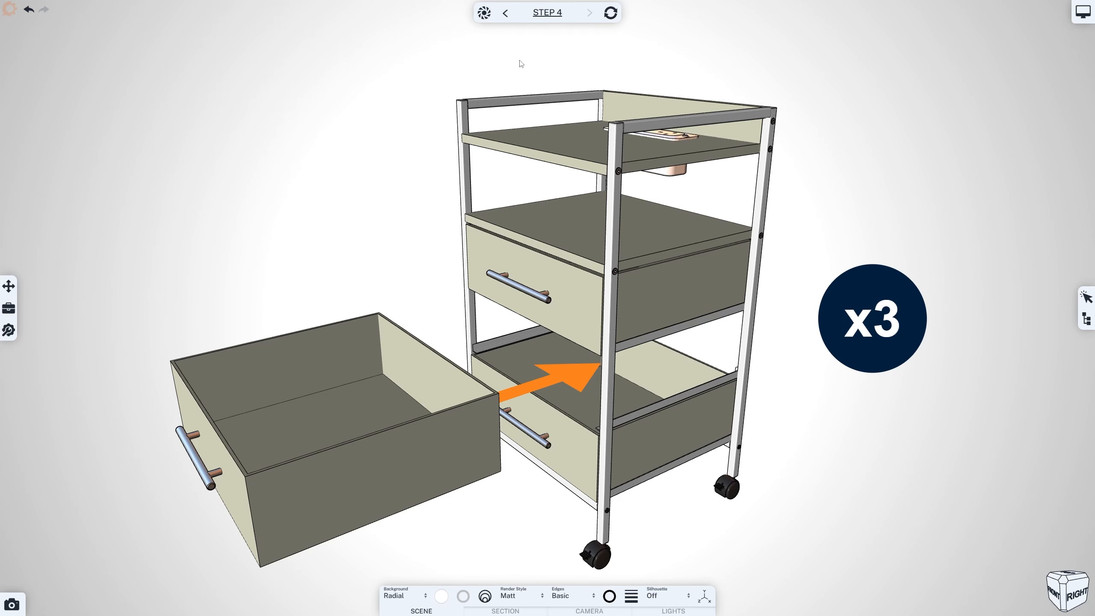
left_click(485, 14)
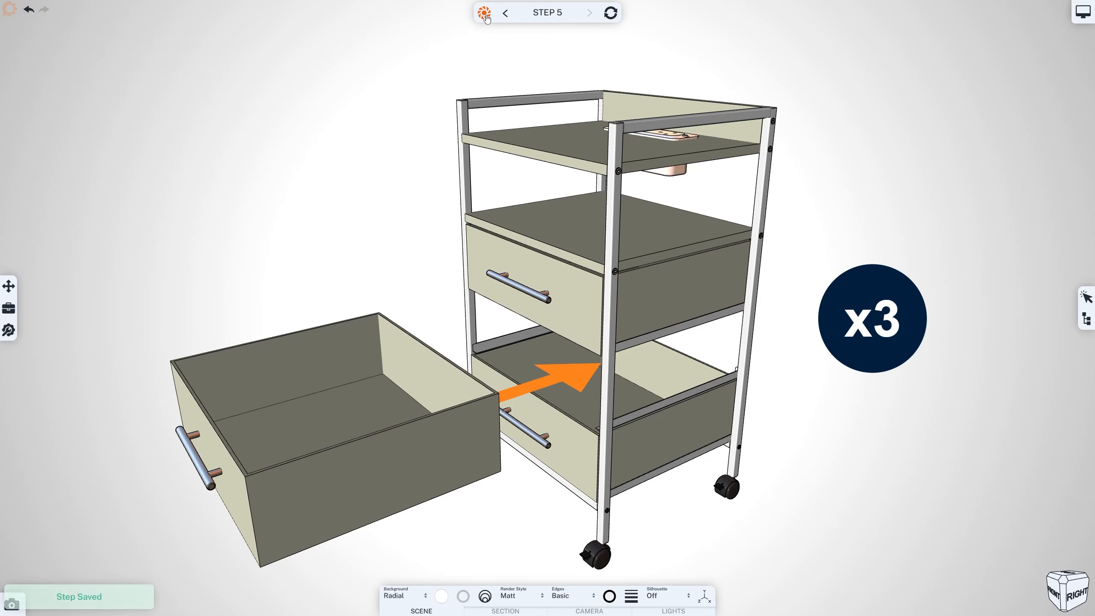
Remove the trolley, arrow and badge from the scene so only the pulled-out drawer is shown close-up.
scroll(793, 480, "down", 4)
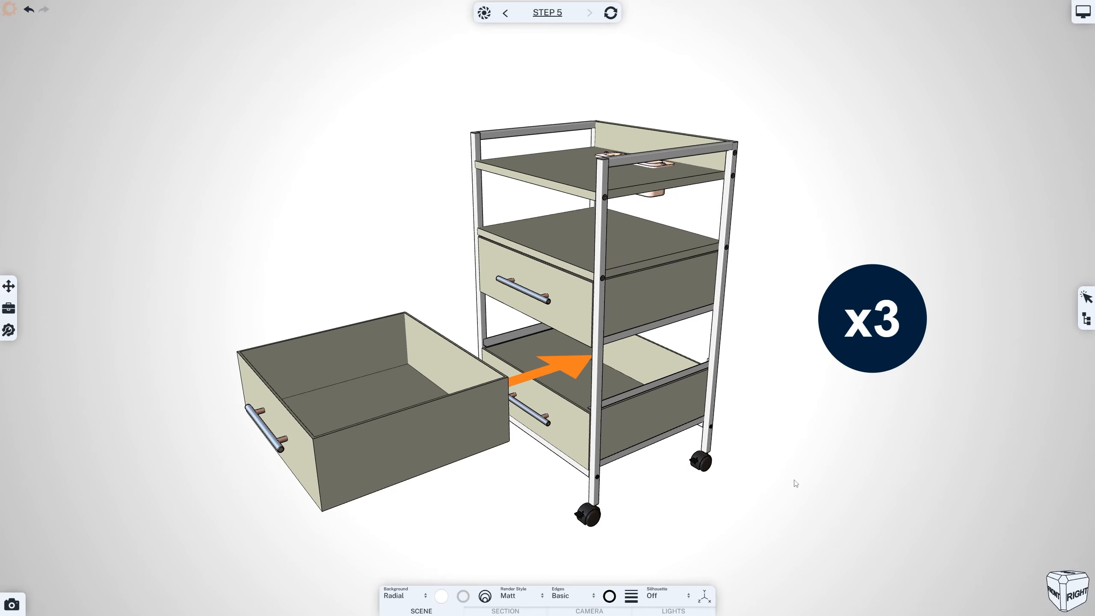
middle_click_drag(793, 480, 730, 482)
left_click_drag(952, 537, 434, 102)
key("Delete")
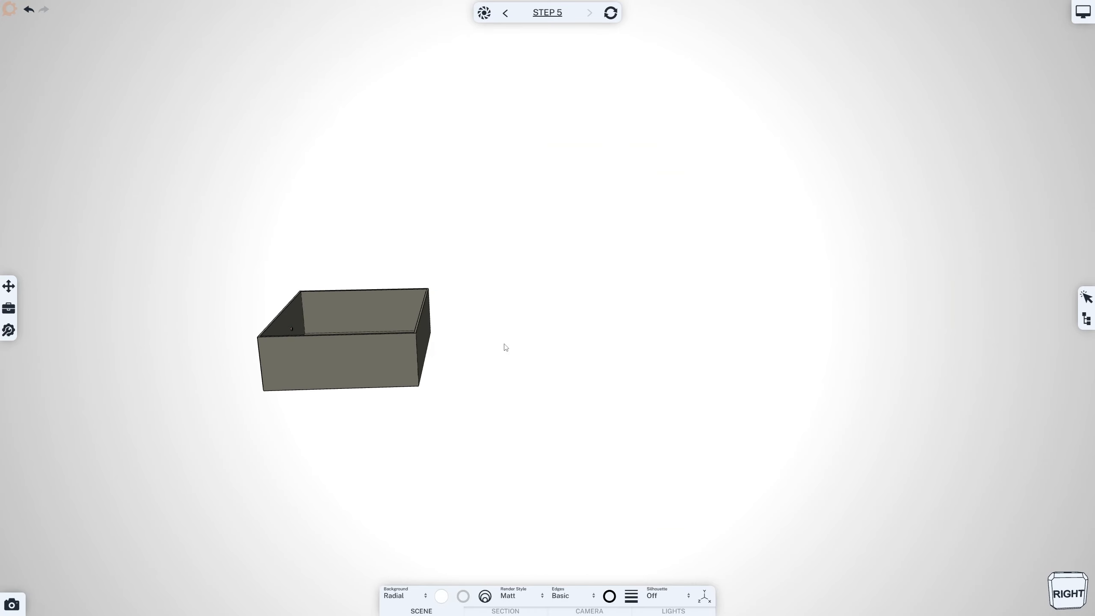
middle_click_drag(504, 348, 707, 380)
scroll(535, 397, "up", 5)
middle_click_drag(486, 396, 593, 387)
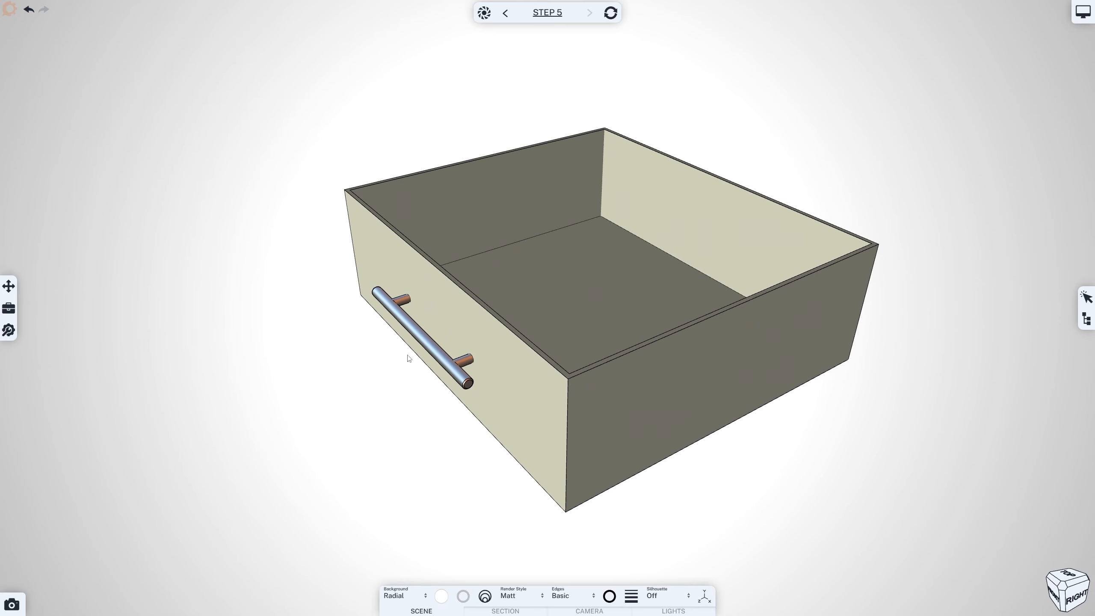
Attach a 3D line to the drawer handle and pull the handle out in front of the drawer.
left_click(419, 338)
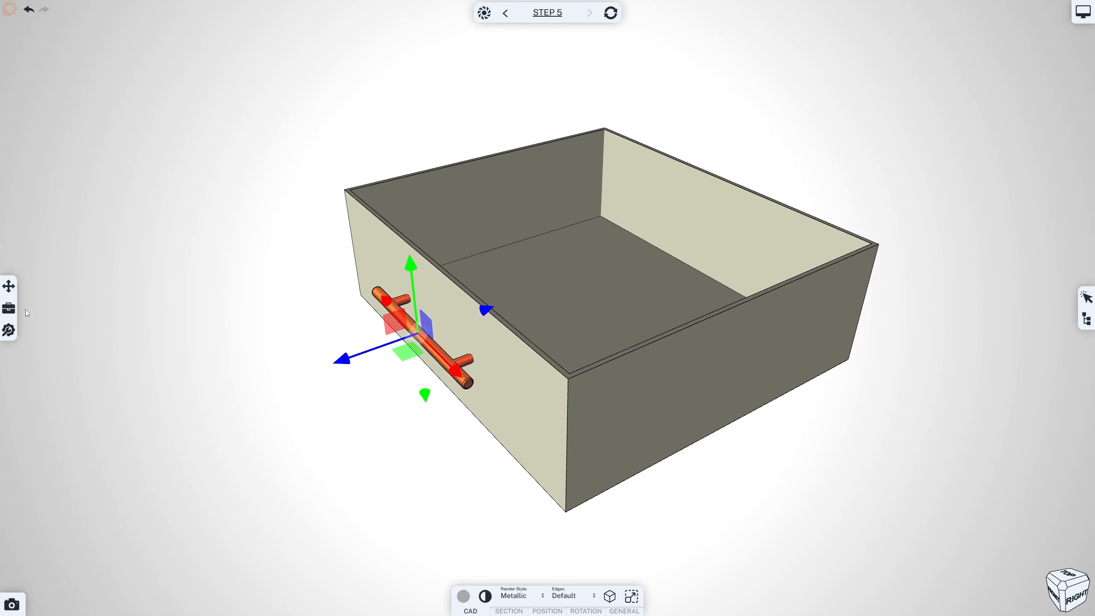
left_click(9, 309)
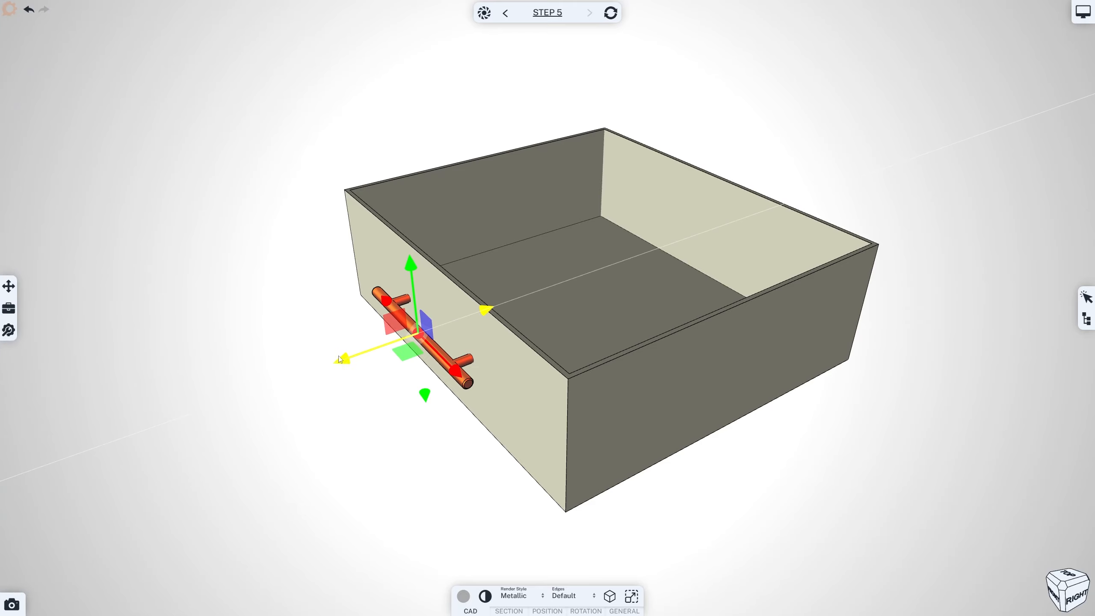
left_click_drag(343, 359, 185, 408)
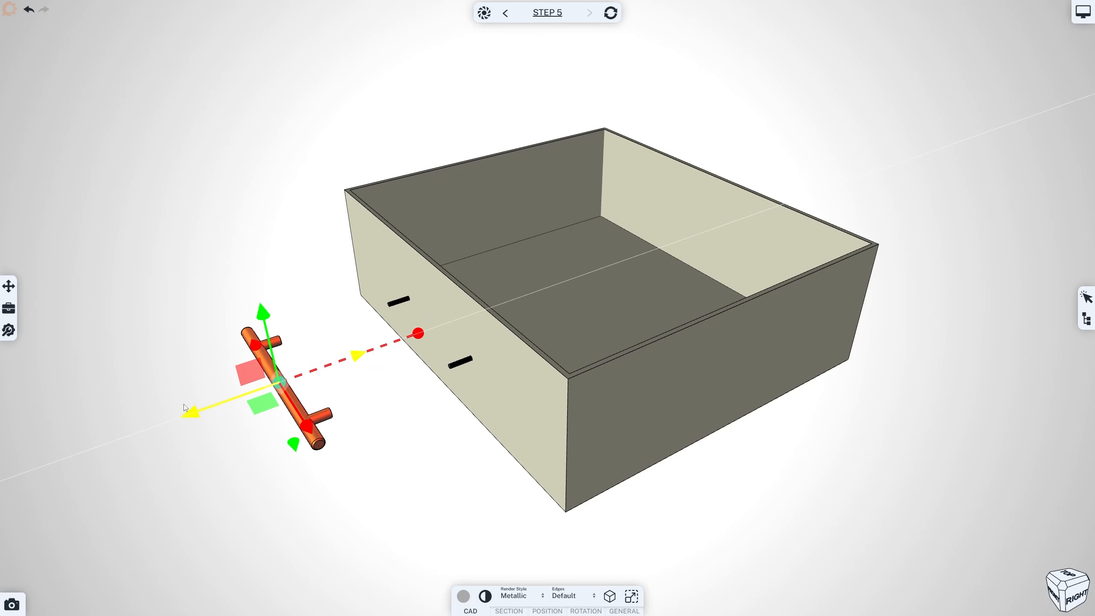
left_click(182, 387)
Attach 3D lines to both handle screws and move the screws back inside the drawer box.
left_click(403, 303)
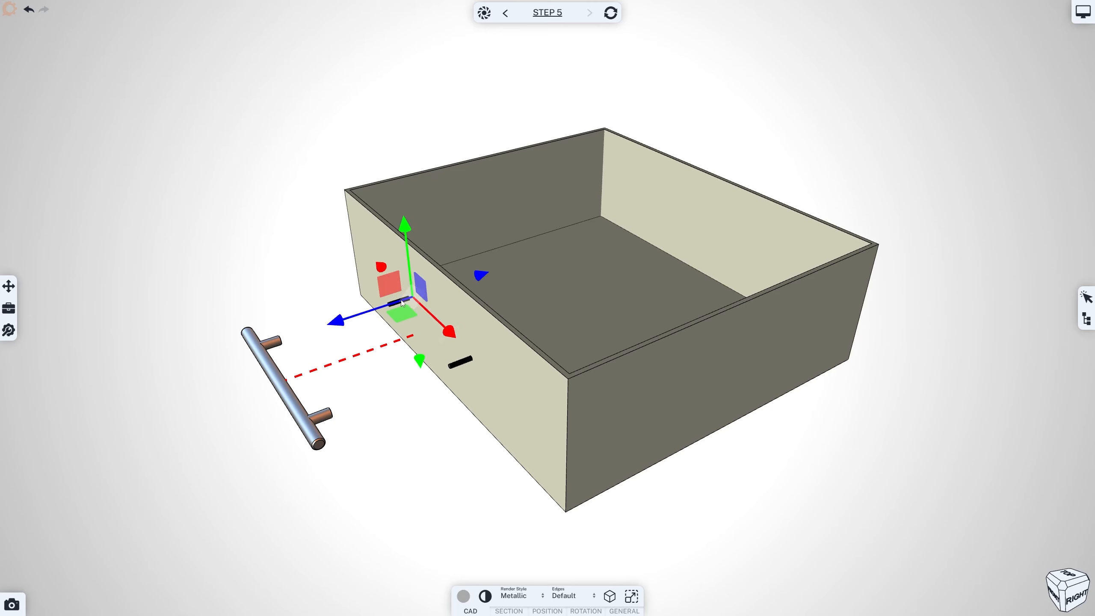
left_click(465, 363, "ctrl")
left_click(8, 308)
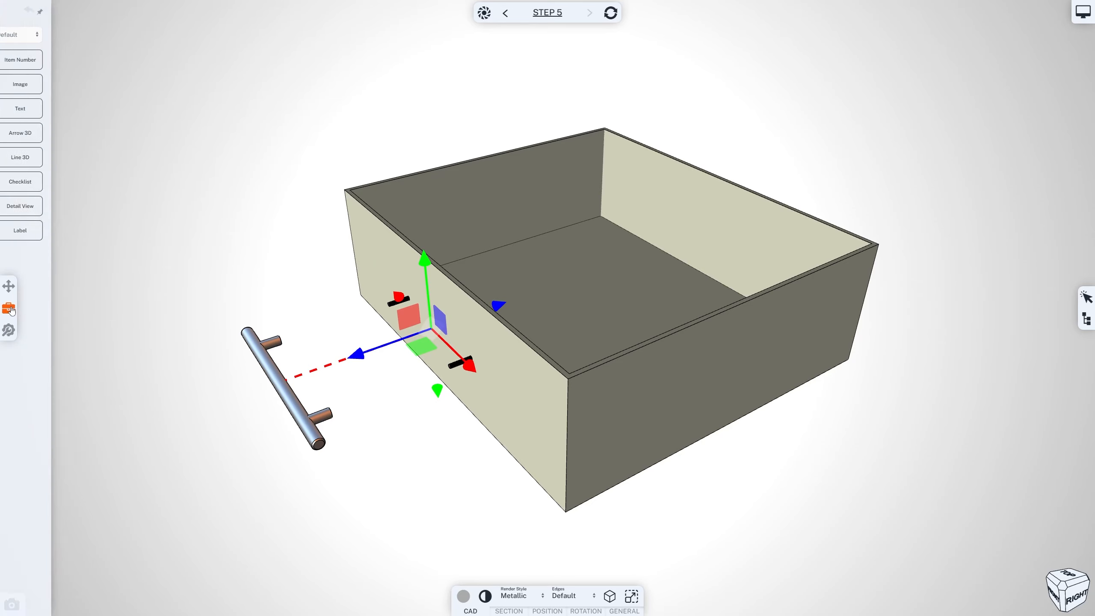
left_click_drag(371, 348, 504, 309)
left_click(464, 444)
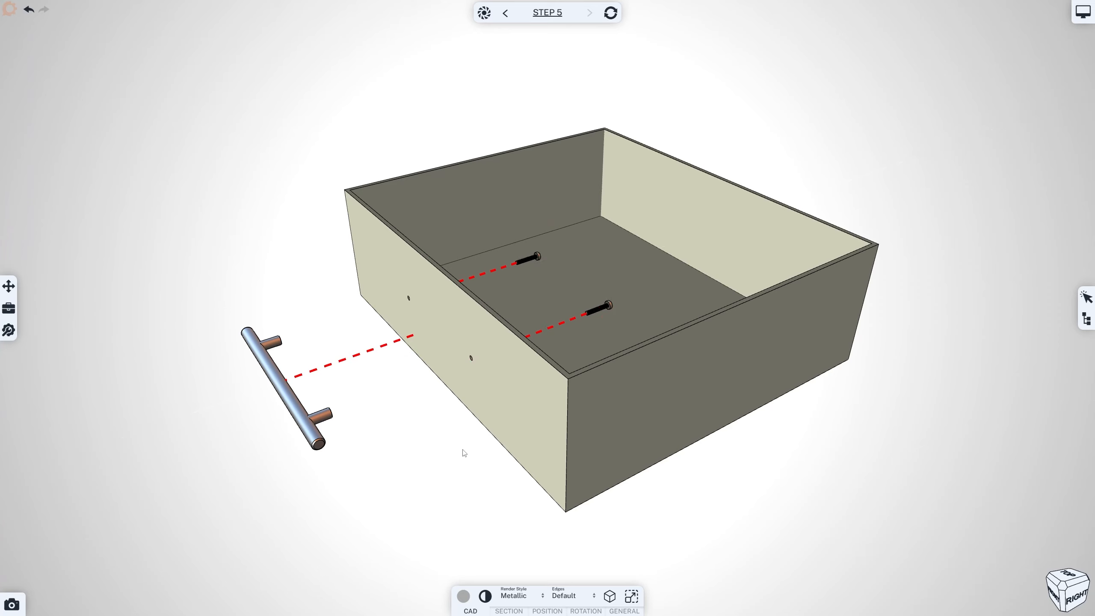
Recolour the three dotted explode lines of the handle and screws to orange.
left_click(552, 329)
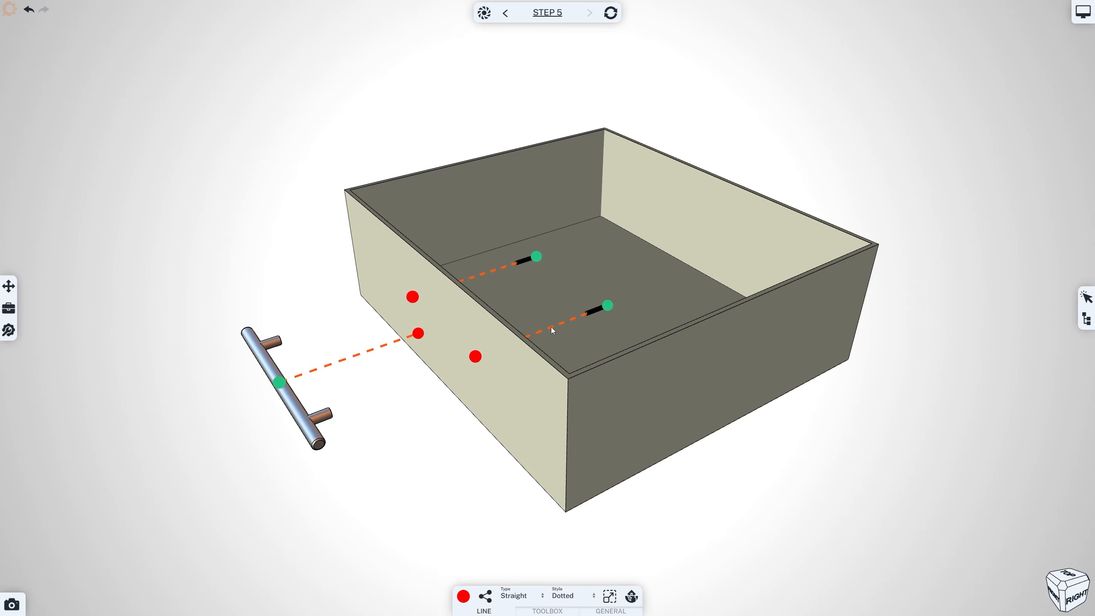
left_click(464, 597)
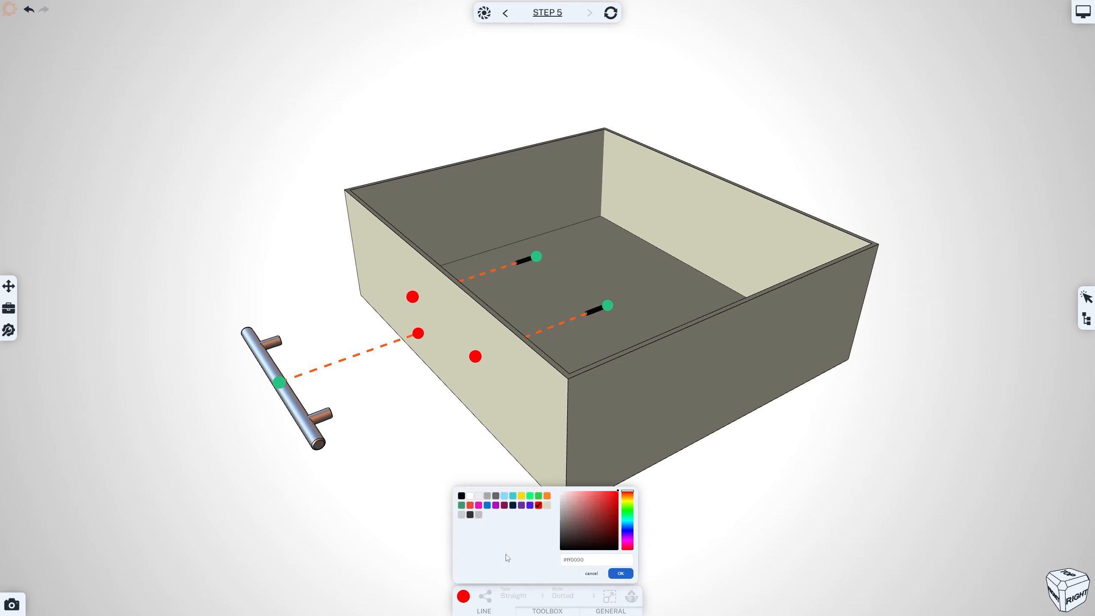
left_click(547, 496)
left_click(621, 574)
left_click(961, 402)
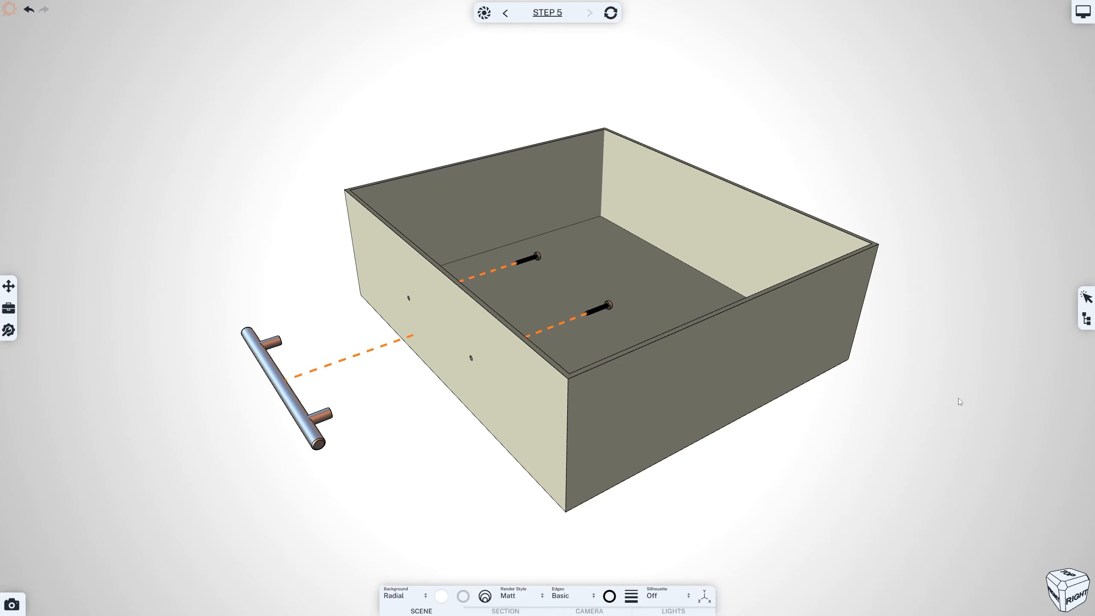
Show the "x3" badge again and place a copy of it beside the exploded drawer handle.
left_click(1085, 320)
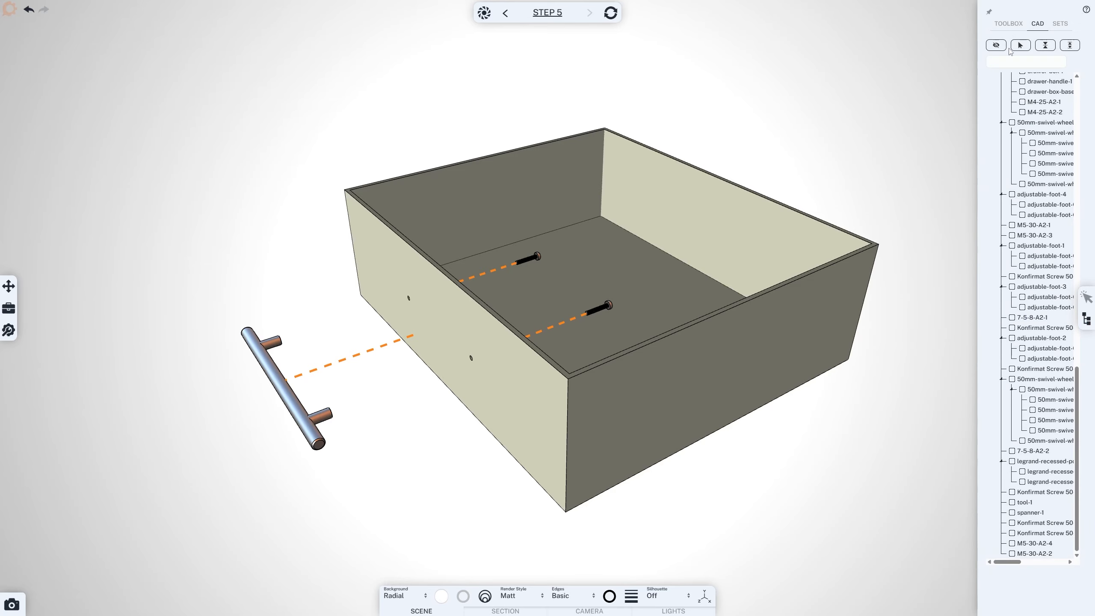
left_click(1009, 24)
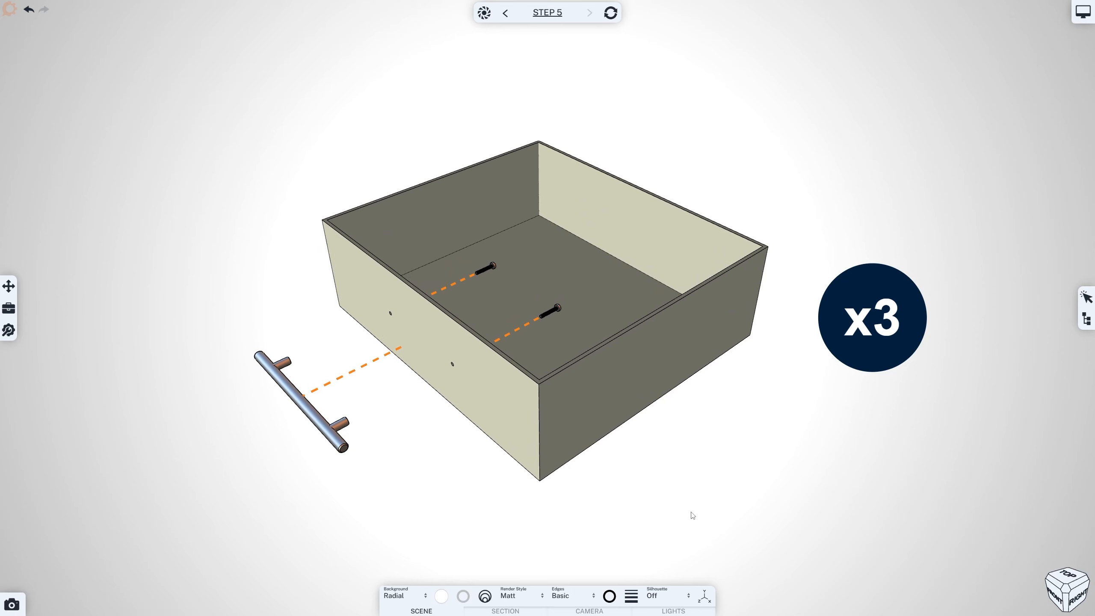
left_click(872, 322)
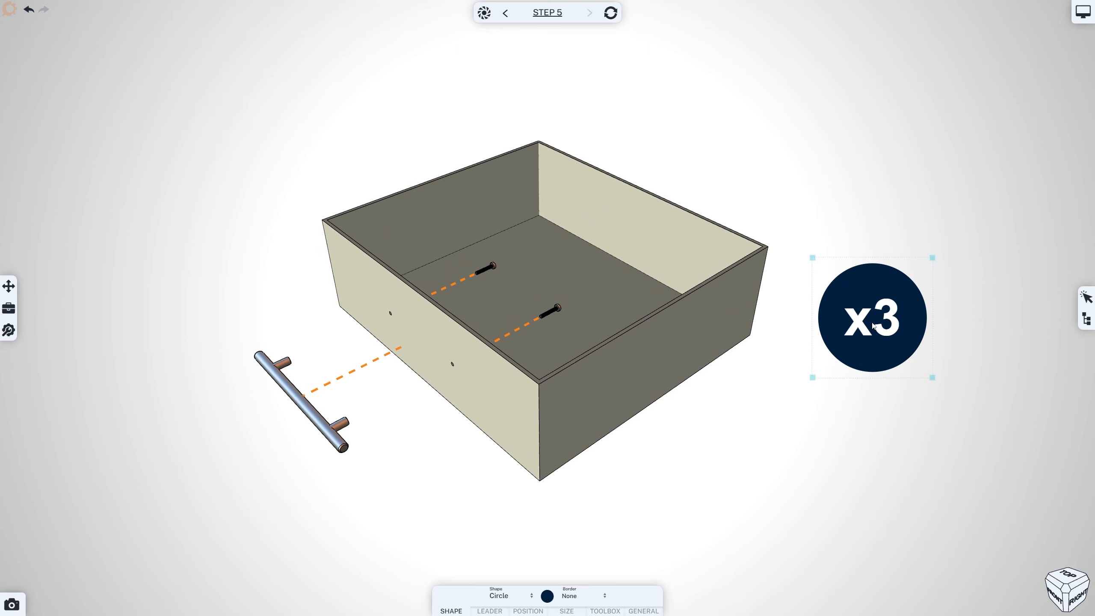
key("ctrl+c")
key("ctrl+v")
left_click(417, 458)
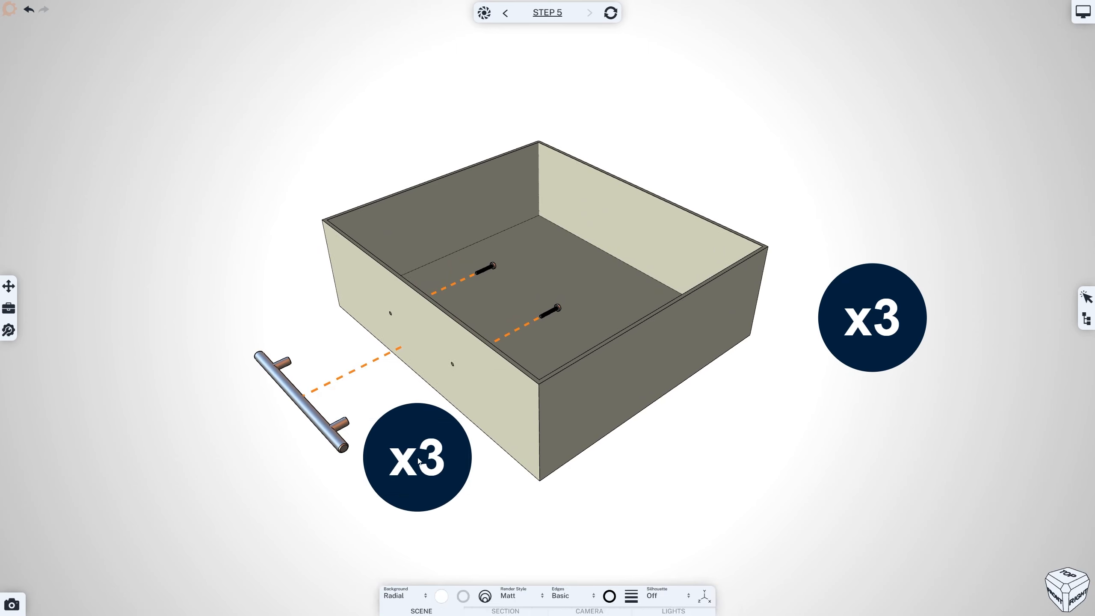
Relabel the copied badge beside the handle as "10", shrink it and colour it orange.
double_click(421, 465)
type("10")
key("ctrl+a")
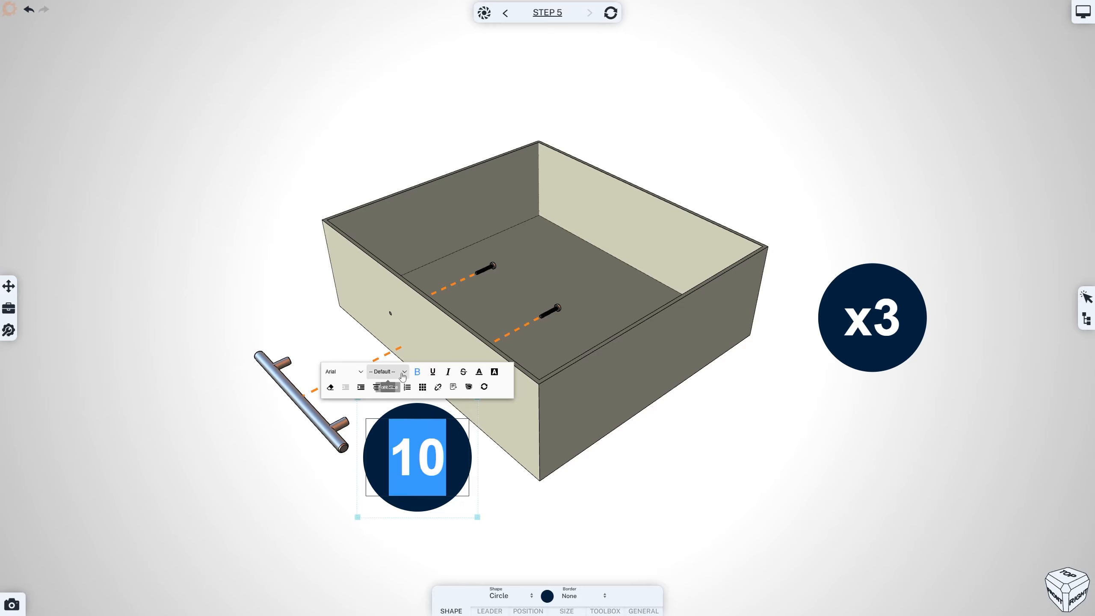
left_click(394, 371)
left_click(388, 466)
left_click_drag(477, 517, 380, 436)
left_click(546, 596)
left_click(632, 498)
left_click(705, 575)
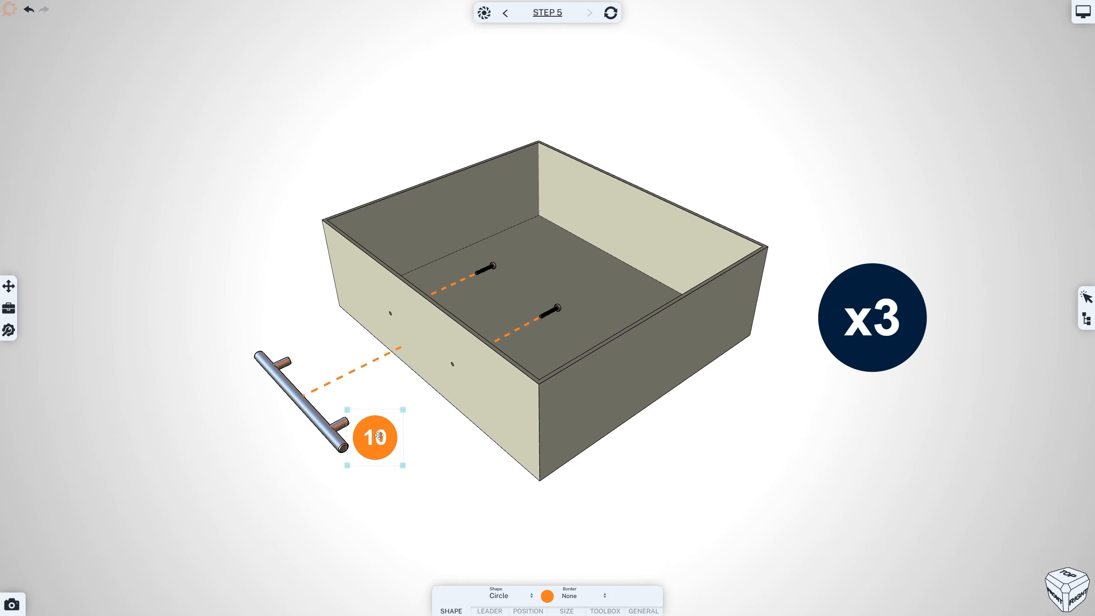
Place a copy of the orange badge beside the handle screws, label it "4" and save the step.
key("ctrl+v")
double_click(597, 306)
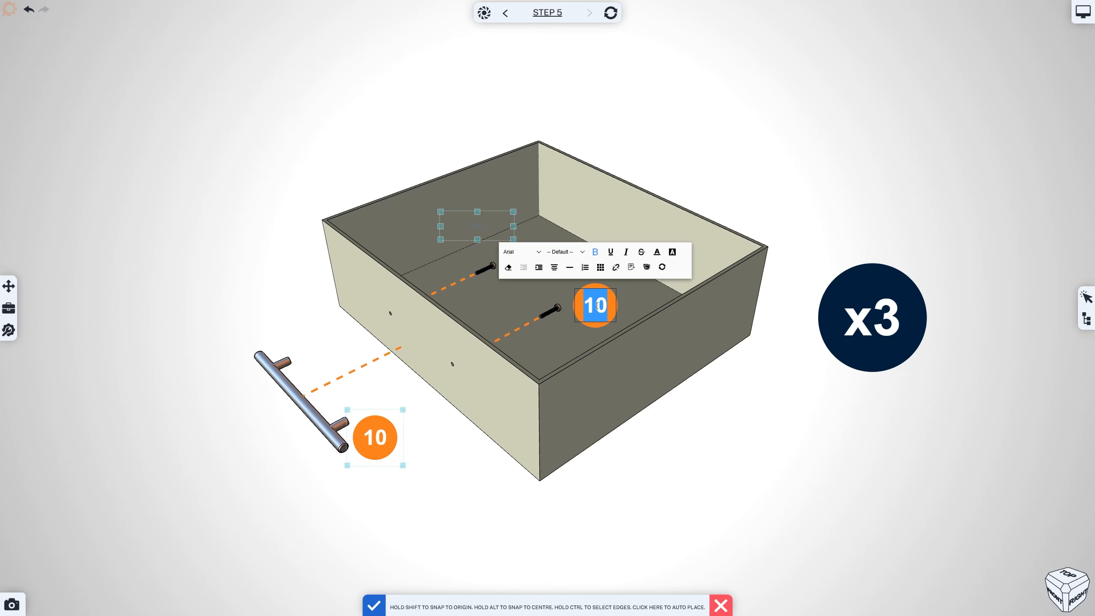
left_click(723, 438)
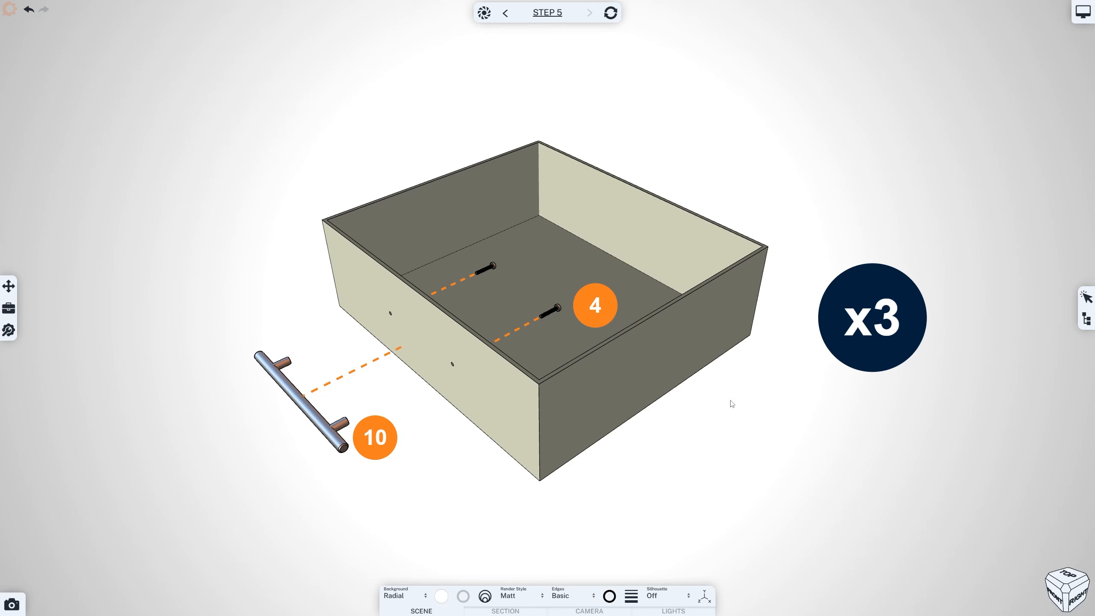
left_click(484, 14)
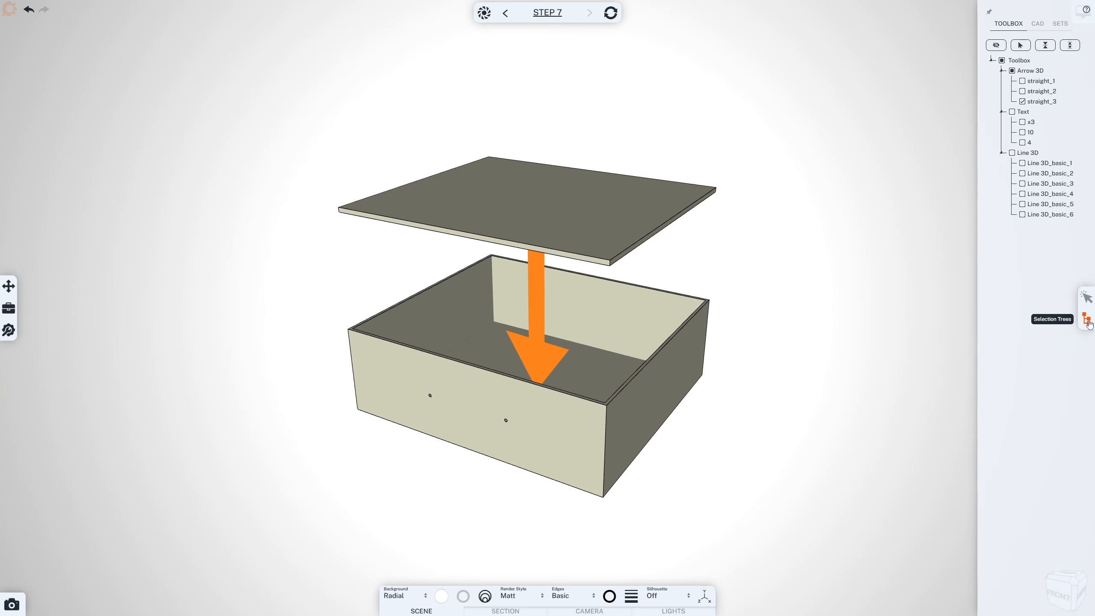
Place badge "G" on the drawer front and badge "H" on the raised drawer base, and save the step.
left_click_drag(375, 437, 470, 414)
double_click(470, 414)
type("G")
left_click(581, 189)
double_click(581, 189)
type("H")
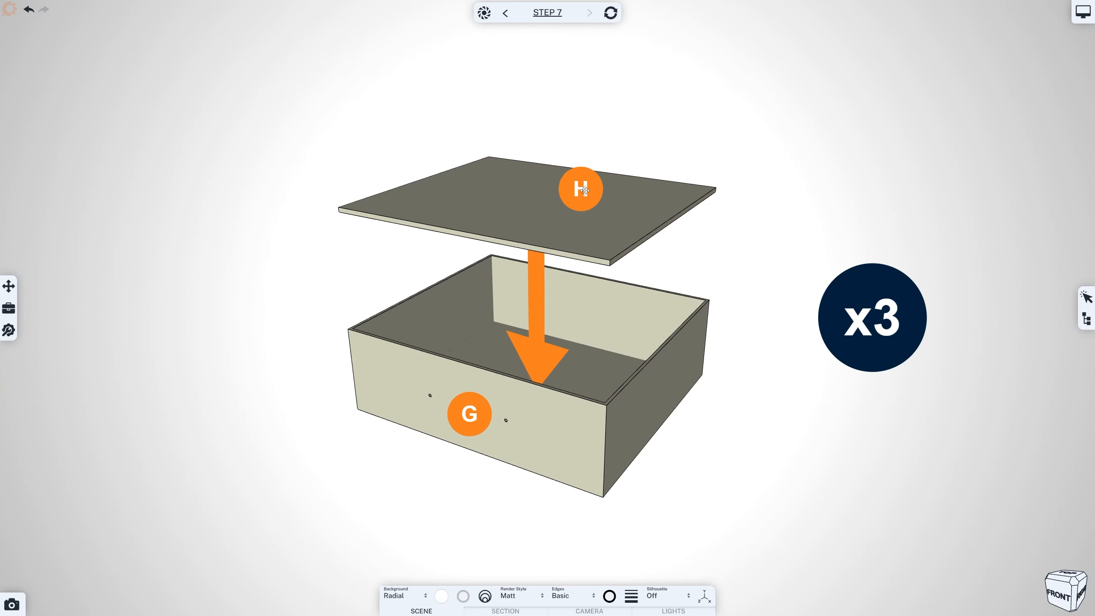
left_click_drag(581, 189, 544, 197)
left_click(484, 14)
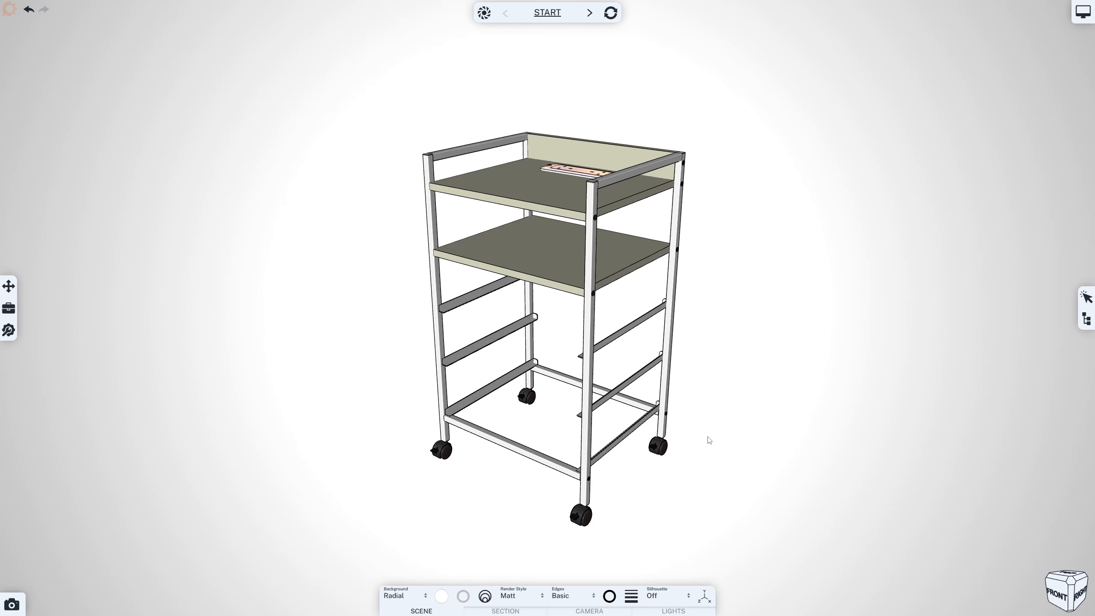
Frame the upper rear of the trolley, brighten the scene lighting and save the view as a step.
left_click_drag(686, 260, 560, 280)
scroll(643, 200, "up", 3)
left_click_drag(644, 200, 668, 215)
left_click(673, 611)
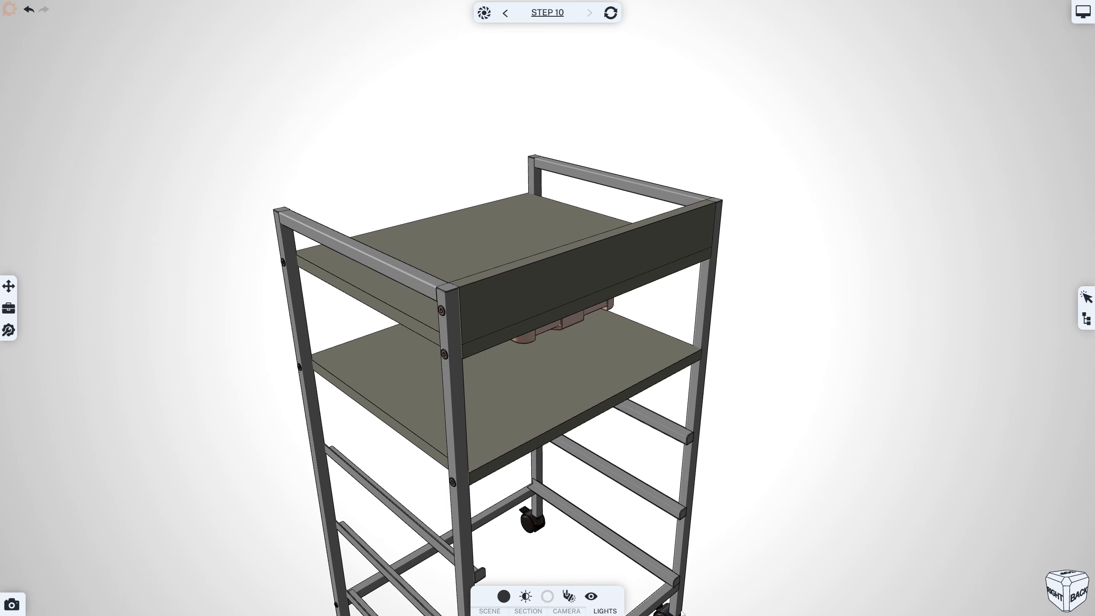
left_click(564, 599)
scroll(302, 367, "down", 2)
left_click_drag(259, 327, 799, 351)
scroll(799, 351, "up", 2)
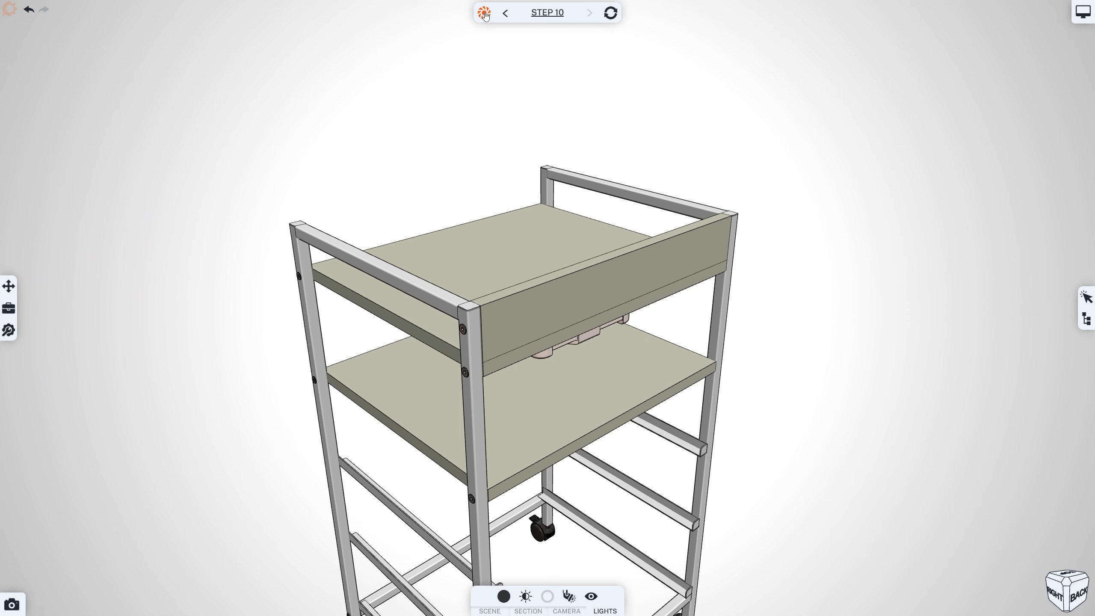
left_click(484, 13)
Attach a 3D arrow to the rear panel and raise the panel above the top shelf.
left_click(606, 277)
left_click(8, 286)
left_click_drag(627, 204, 633, 94)
left_click(799, 337)
Recolour the rear panel's 3D arrow to orange.
left_click(627, 242)
left_click(482, 597)
left_click(645, 499)
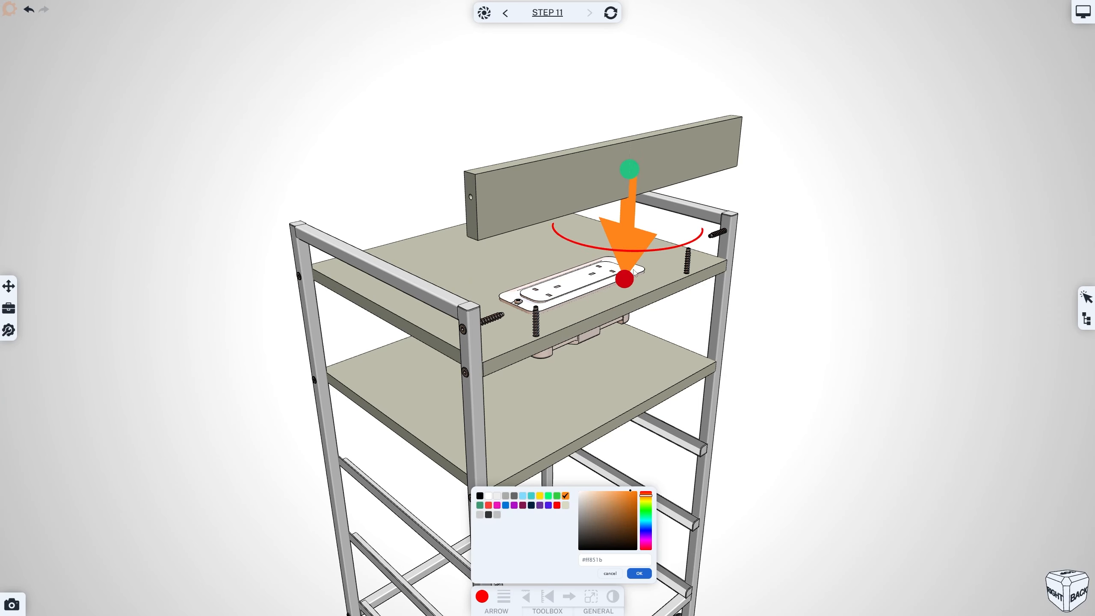
left_click(611, 572)
left_click(627, 242)
left_click(482, 597)
left_click(564, 496)
left_click(639, 572)
left_click(777, 452)
Attach 3D lines to the rear panel's two side screws and pull the screws outward from the frame.
left_click(492, 318)
left_click(9, 287)
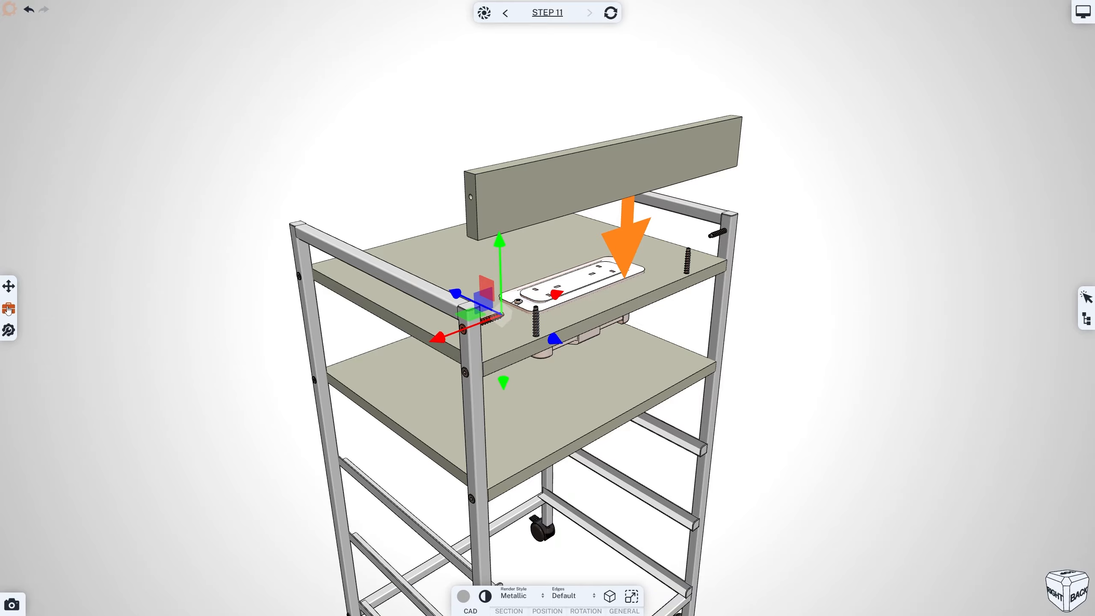
left_click_drag(428, 343, 312, 395)
left_click(718, 233)
left_click(8, 308)
left_click(56, 156)
left_click_drag(753, 220, 809, 201)
Attach 3D lines to the two vertical rear panel screws and move the screws below the top shelf.
left_click(687, 261)
left_click(536, 321, "ctrl")
left_click(8, 308)
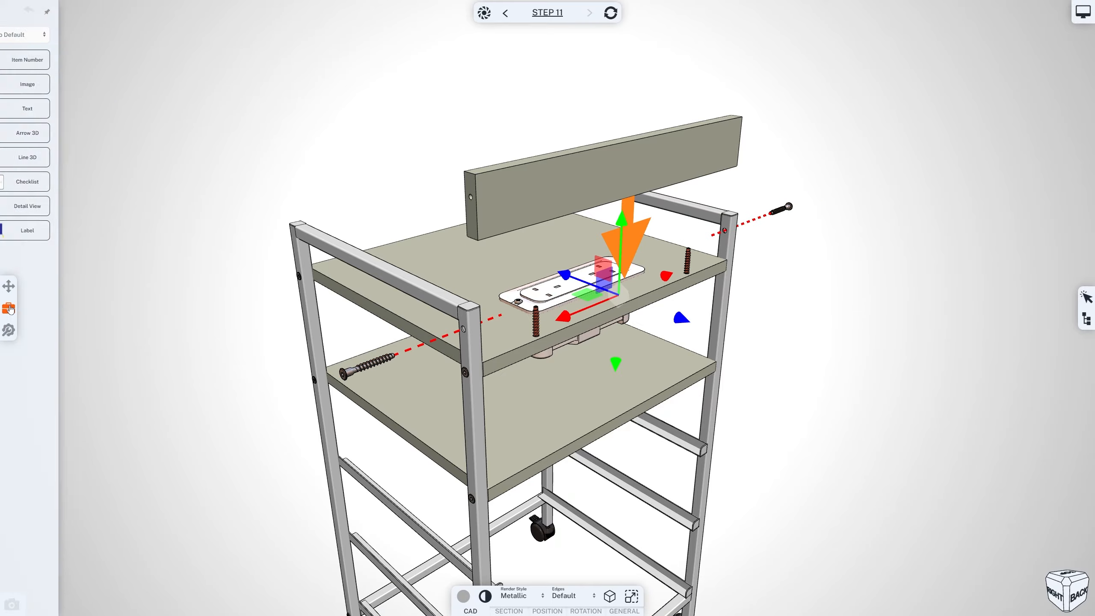
left_click_drag(626, 225, 625, 318)
Recolour the dotted lines of the four rear panel screws to orange.
left_click(536, 371)
left_click(463, 596)
left_click(545, 496)
Shorten the four dotted screw lines so they end at the outer surfaces of the shelf and frame.
left_click(688, 249)
left_click_drag(692, 168, 690, 195)
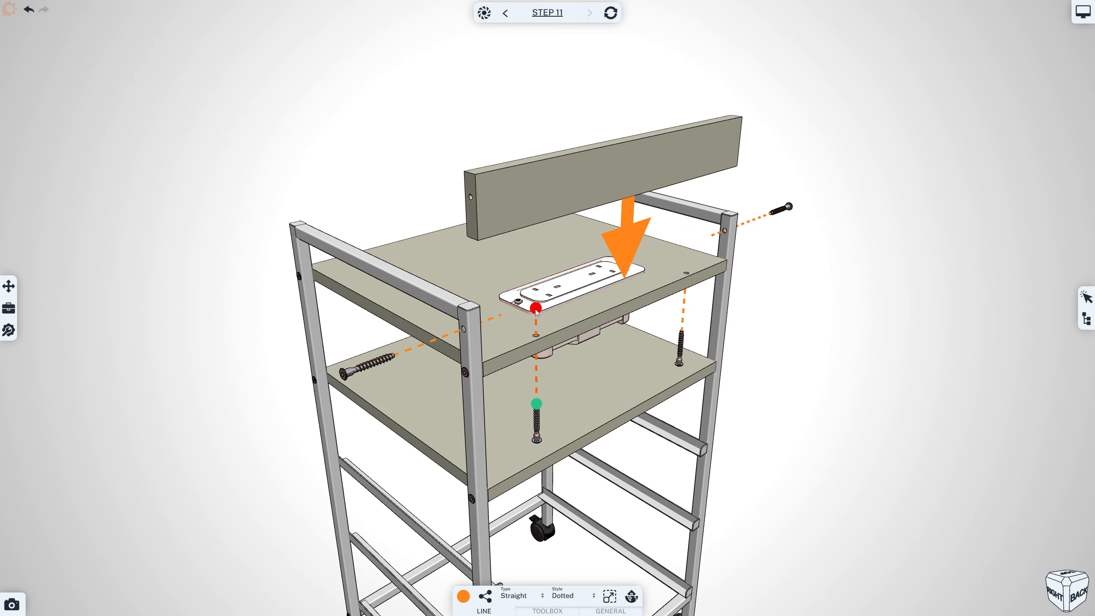
left_click(536, 308)
left_click_drag(536, 228, 536, 261)
left_click(710, 236)
left_click_drag(663, 262, 686, 253)
left_click(501, 314)
left_click_drag(436, 339, 407, 350)
left_click(846, 335)
Show the two orange badges, put "F" on the rear panel and "1" beside the side screw, and save the step.
left_click(1086, 319)
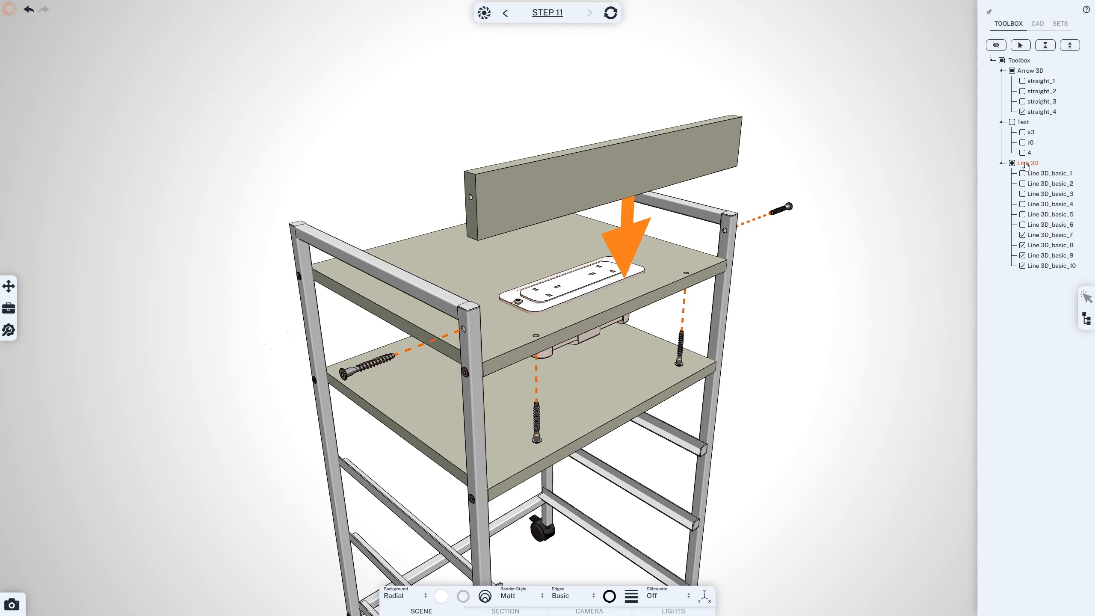
left_click(1020, 135)
left_click(1020, 149)
left_click_drag(542, 563, 629, 169)
double_click(628, 168)
type("F")
left_click_drag(375, 438, 825, 199)
double_click(825, 199)
type("1")
left_click(868, 315)
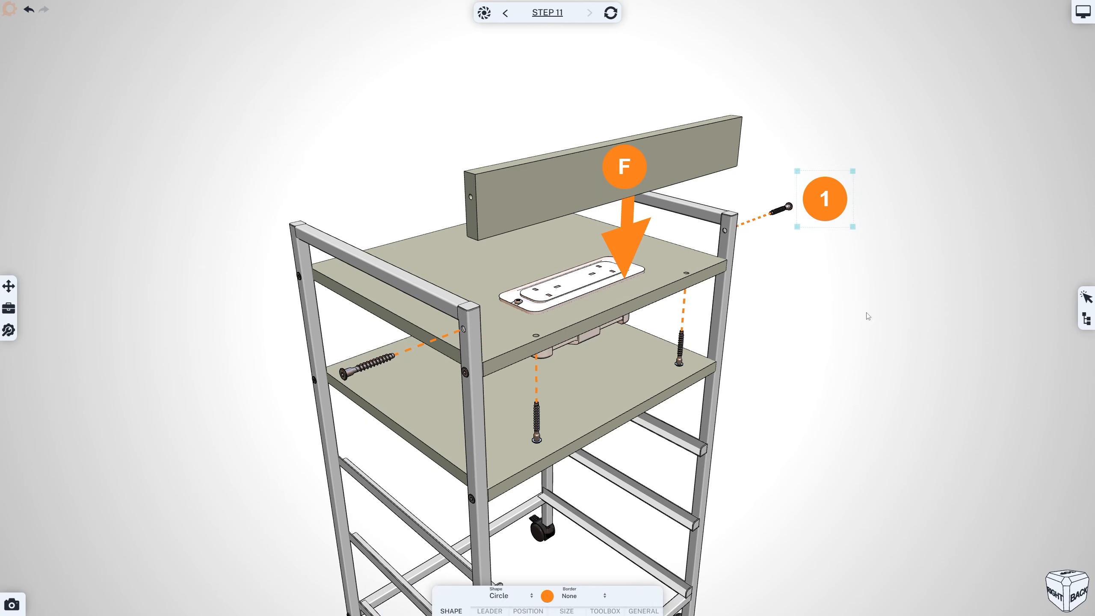
left_click(487, 16)
Hide the rear panel, its screws and annotations, frame the trolley top from the front and save the step.
left_click(828, 205)
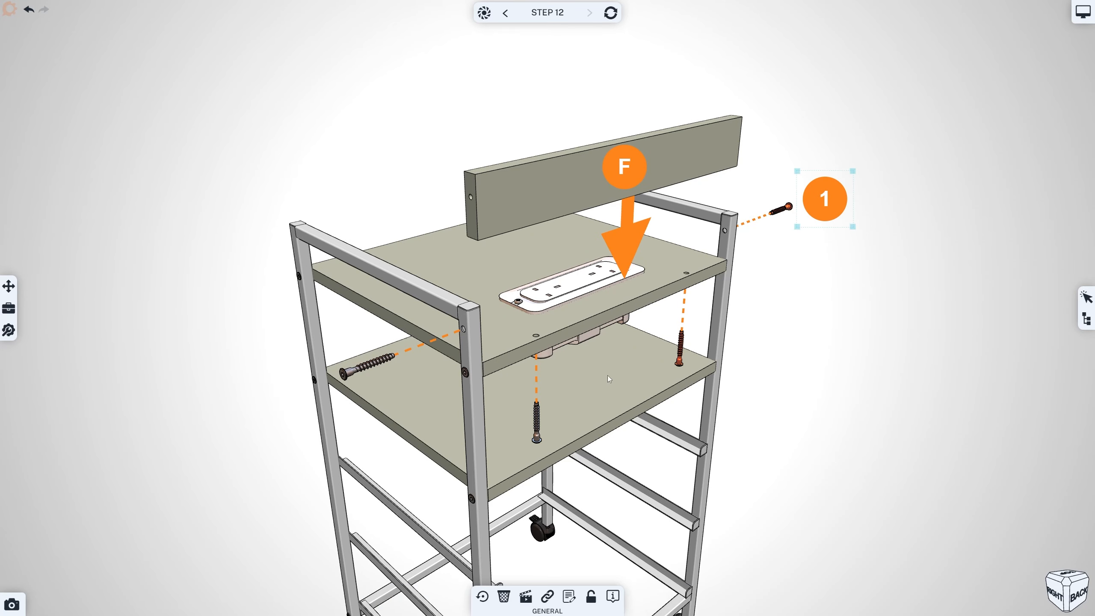
left_click(537, 437, "ctrl")
left_click(595, 181, "ctrl")
left_click(622, 167, "ctrl")
left_click(484, 596)
mouse_move(603, 352)
middle_mouse_down()
mouse_move(635, 354)
mouse_move(613, 370)
middle_mouse_up()
scroll(613, 370, "up", 2)
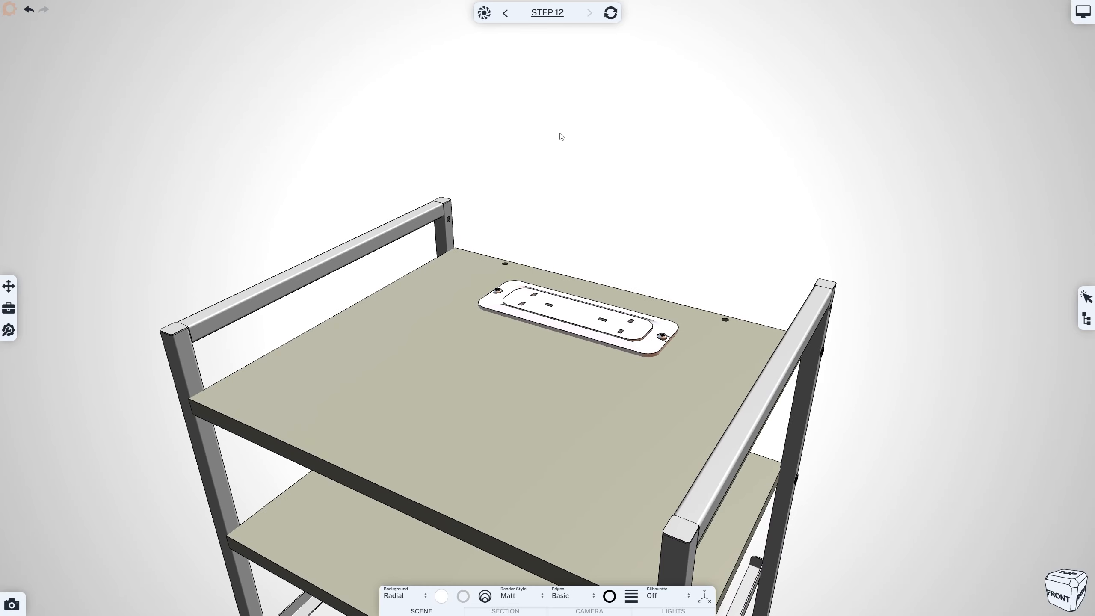
left_click(484, 13)
Attach a 3D arrow to the power socket and lift the socket above its cut-out.
left_click(603, 321)
left_click(8, 309)
left_click_drag(579, 241, 591, 52)
left_click(731, 220)
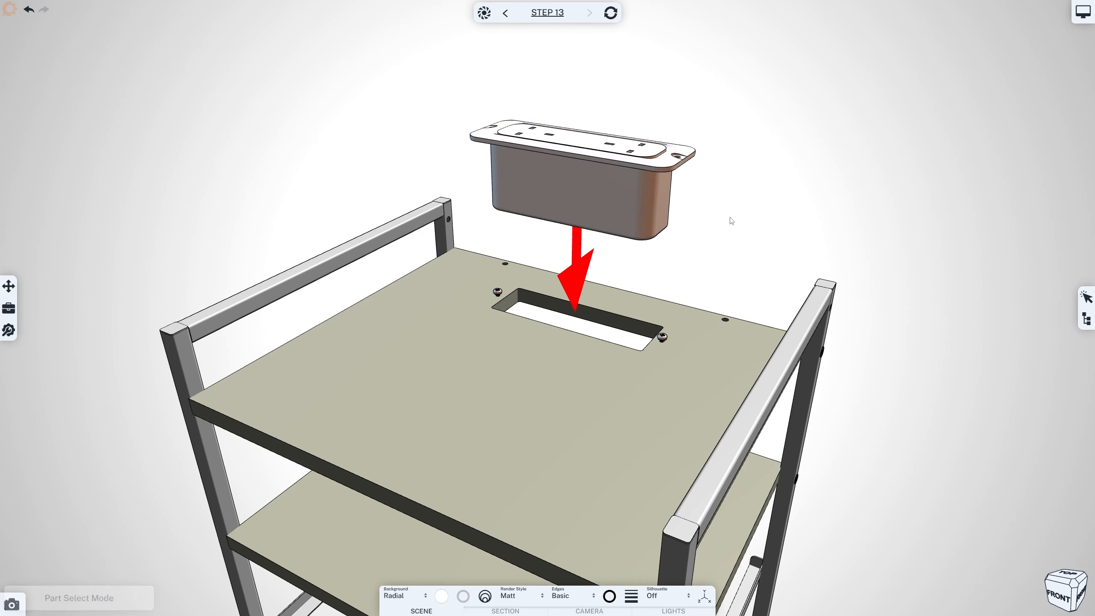
Recolour the power socket's 3D arrow to orange.
left_click(575, 270)
left_click(481, 597)
left_click(640, 574)
left_click_drag(537, 254, 599, 13)
Attach 3D lines to both power socket screws and raise the screws above the socket.
left_click(662, 338)
left_click(497, 292, "ctrl")
left_click(9, 309)
left_click(755, 194)
Recolour the dotted lines of the two socket screws to orange.
left_click(671, 235)
left_click(463, 597)
left_click(622, 574)
left_click(834, 174)
Place badge "3" beside the raised socket screw and badge "9" on the power socket body.
left_click(1086, 319)
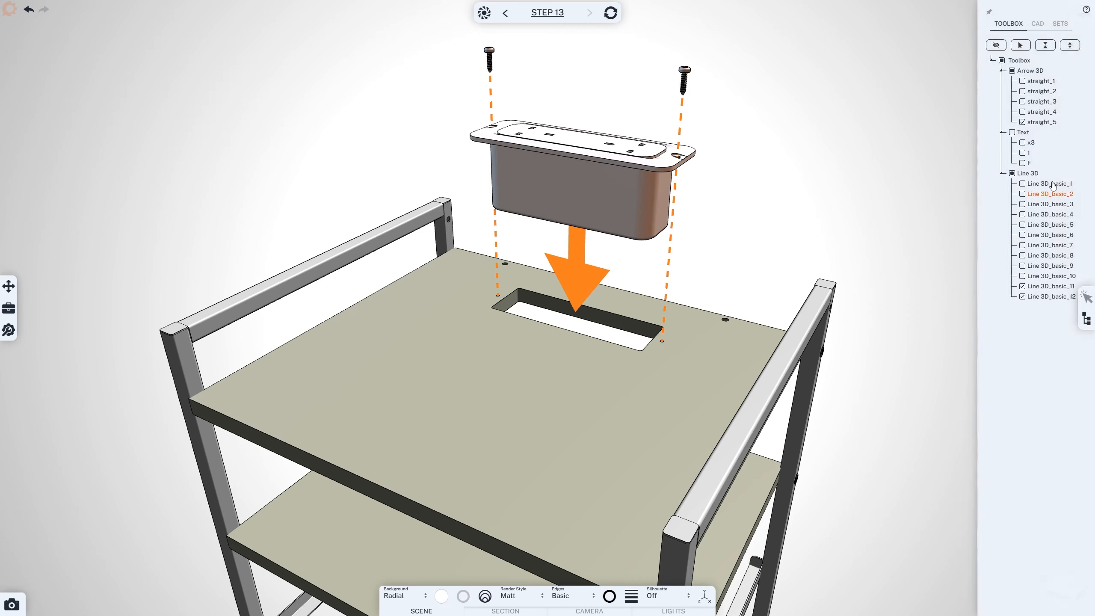
left_click(8, 309)
double_click(723, 67)
type("3")
double_click(625, 140)
type("9")
left_click(763, 195)
left_click_drag(629, 139, 583, 193)
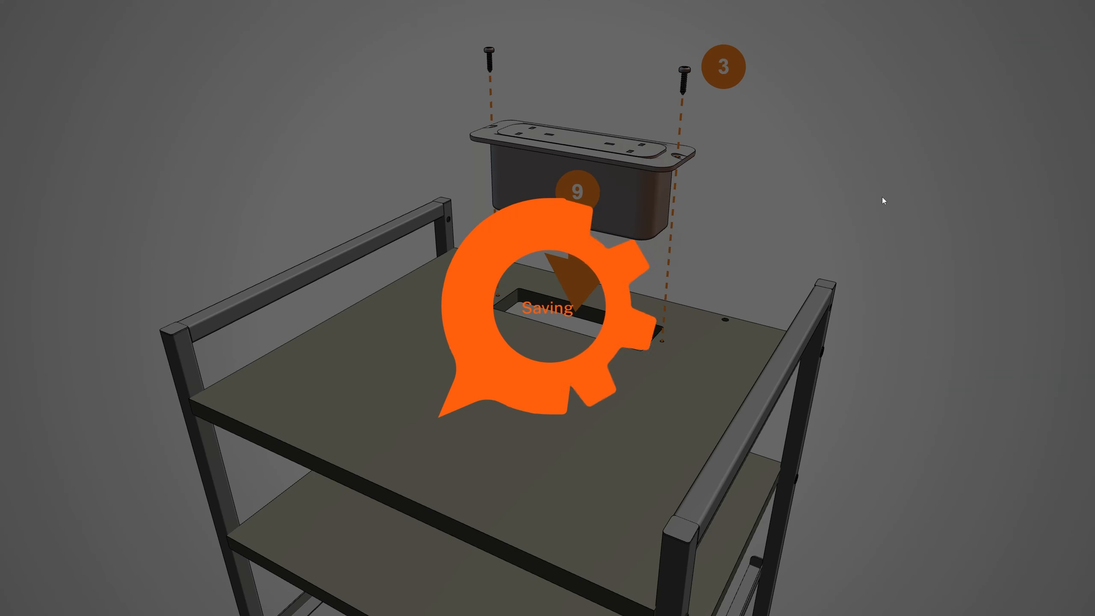
Hide the power socket assembly, brighten the lighting on the trolley laid on its side and save the step.
key("Delete")
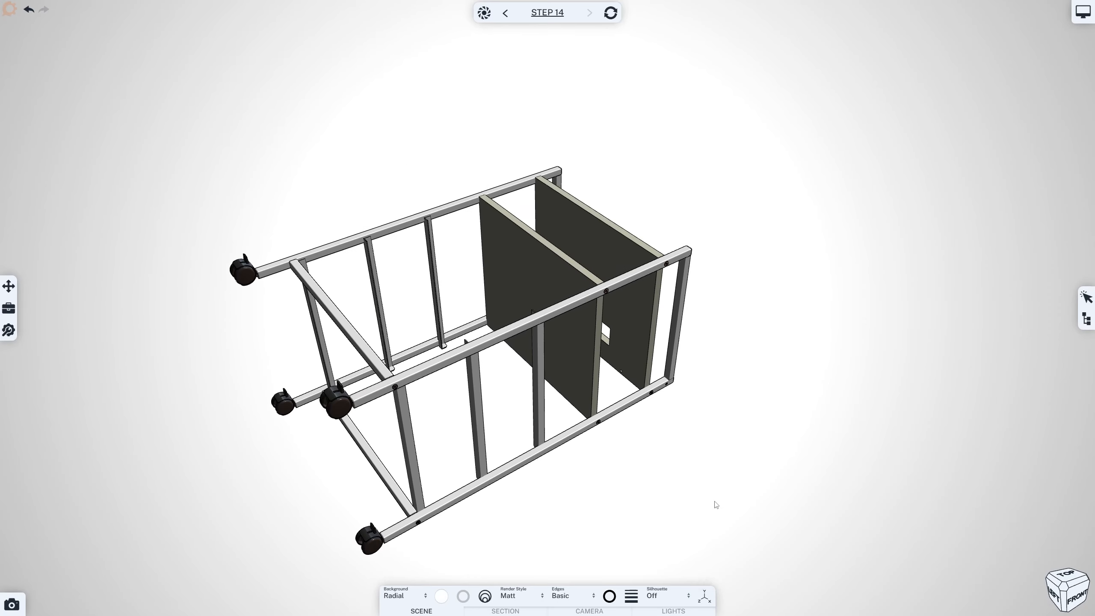
left_click(673, 611)
left_click_drag(650, 92, 769, 231)
scroll(770, 231, "up", 5)
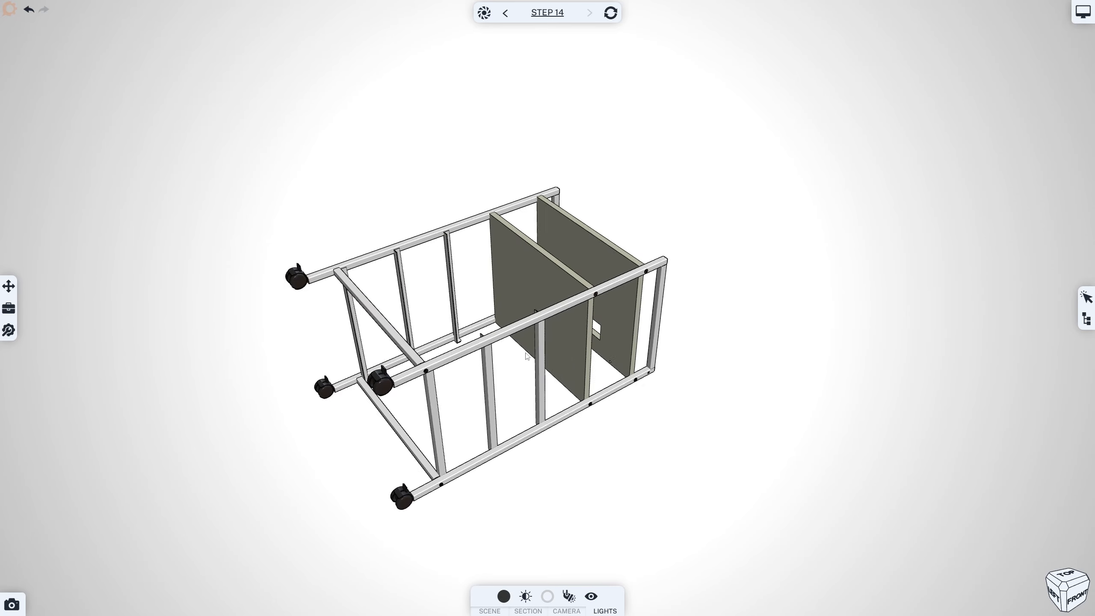
left_click(486, 19)
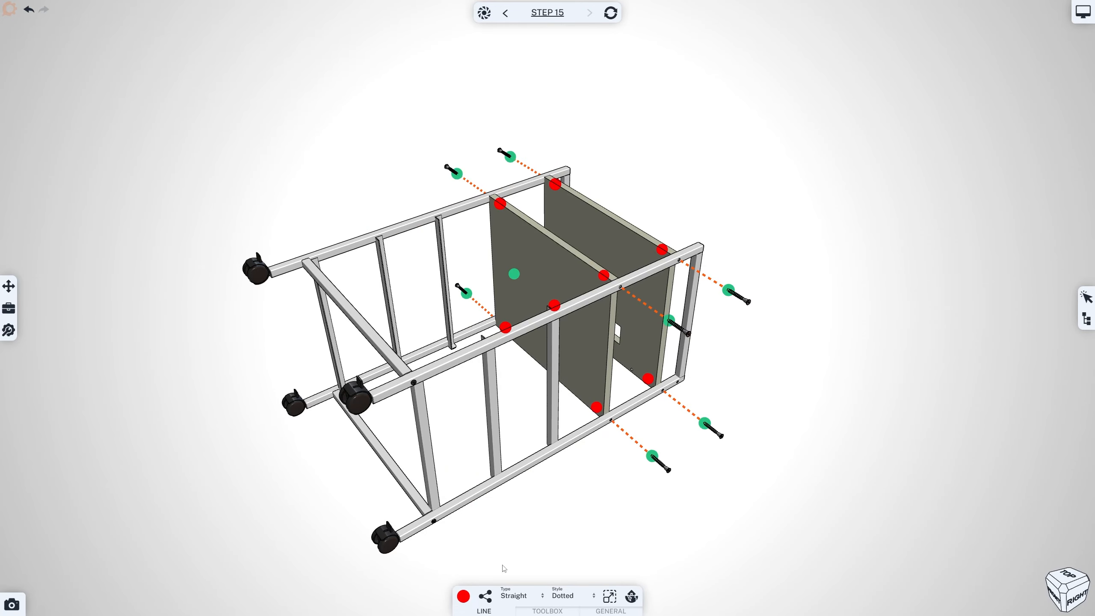
Save the exploded shelf screws as a step, and pull both shelves out of the frame with an orange 3D arrow.
left_click(485, 13)
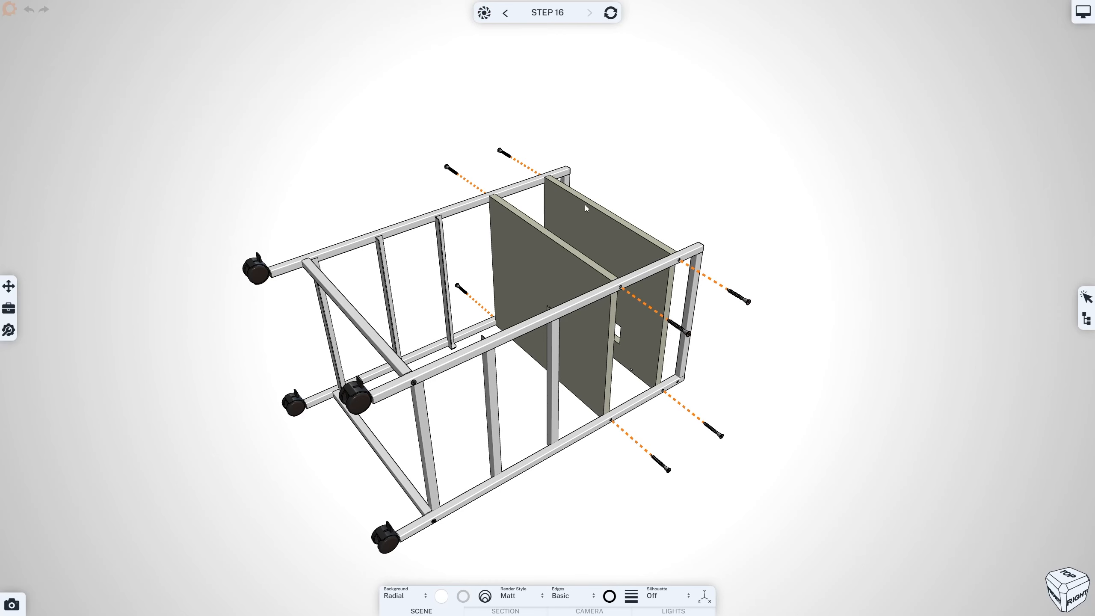
left_click(603, 228)
left_click(556, 267, "ctrl")
left_click_drag(628, 270, 733, 230)
left_click(638, 229)
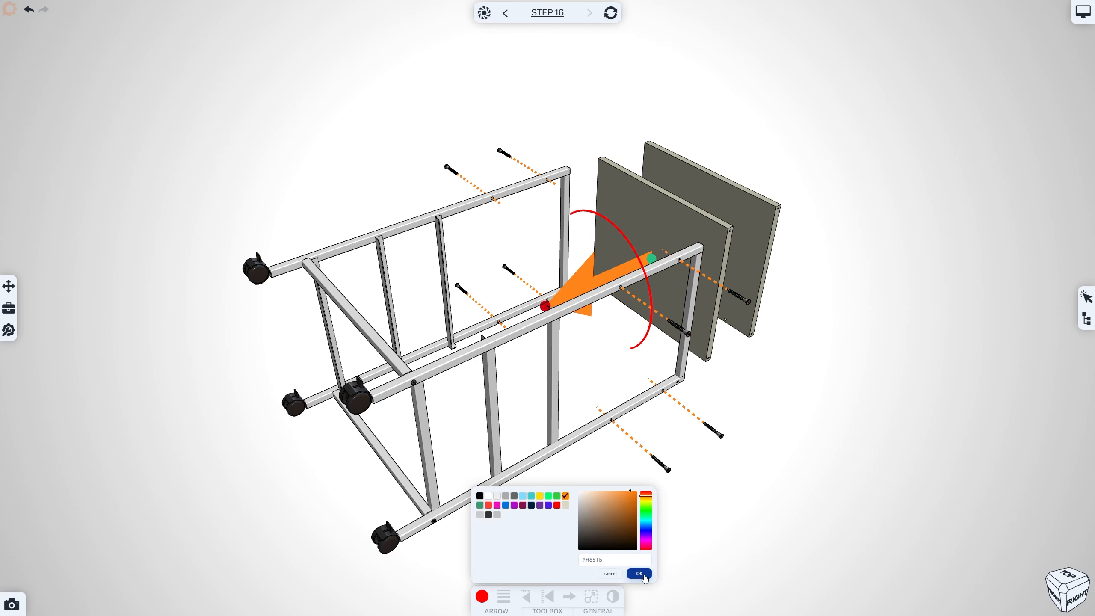
left_click(780, 385)
Show the badges, label the two shelves "D" and "E" and a frame screw "1", and save the step.
left_click(1092, 324)
left_click(1020, 399)
left_click(1021, 409)
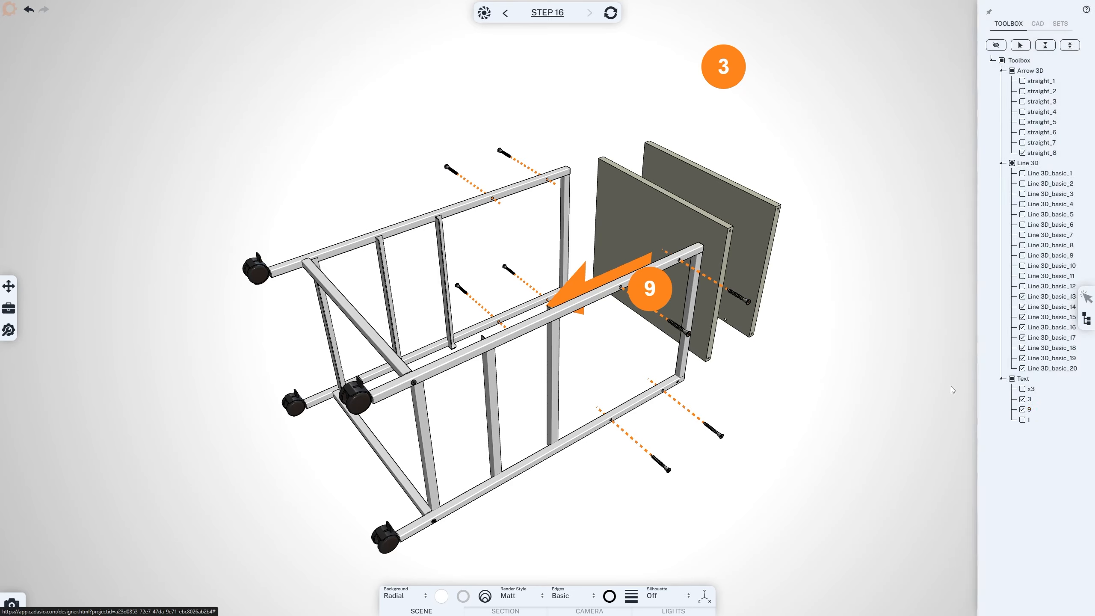
left_click(1086, 320)
left_click_drag(724, 67, 714, 170)
left_click_drag(650, 288, 657, 219)
left_click(714, 169)
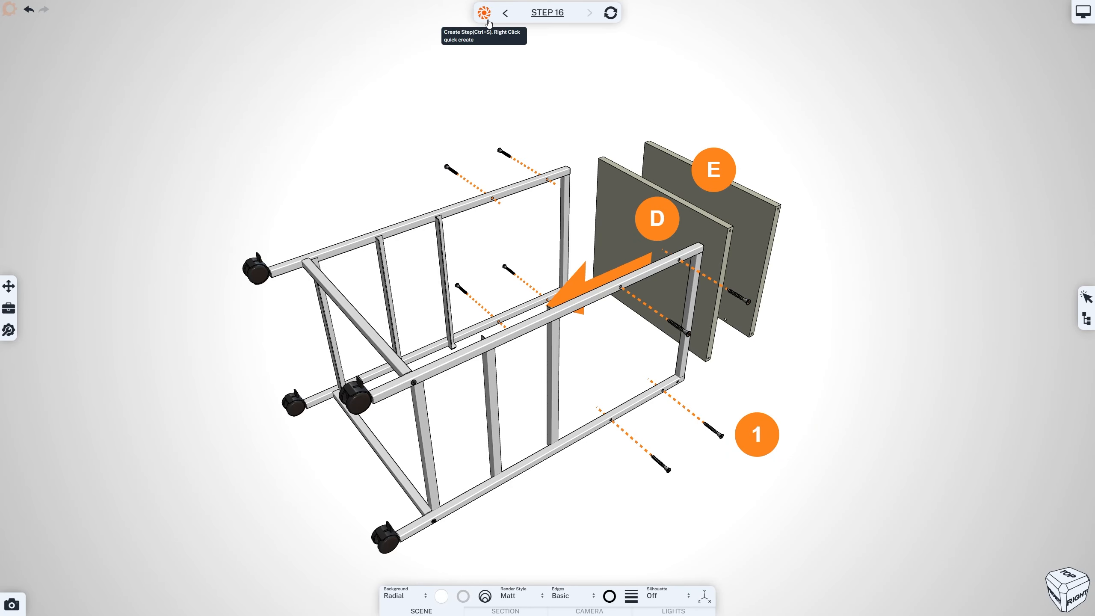
left_click(485, 13)
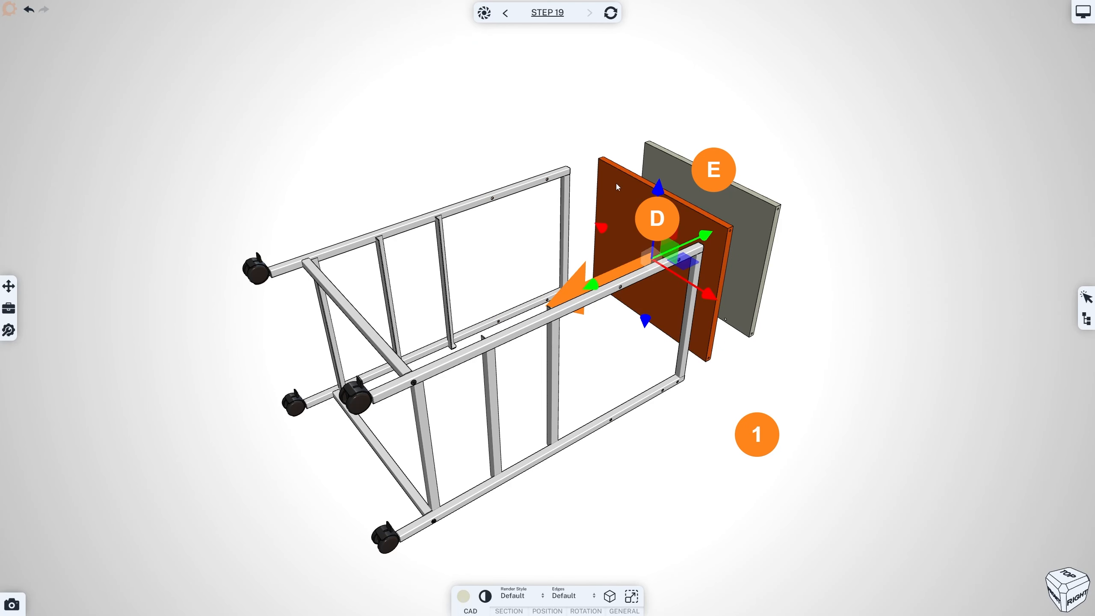
Pull the side frames and their screws away from the lower crossbars along dotted 3D lines, and save the step.
left_click(483, 13)
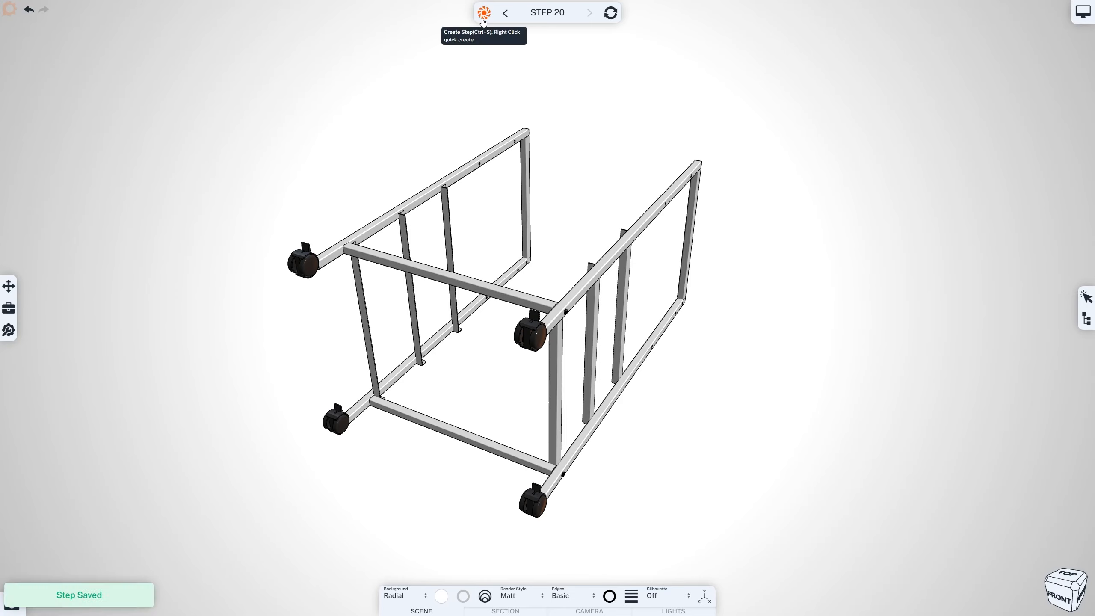
left_click(581, 350)
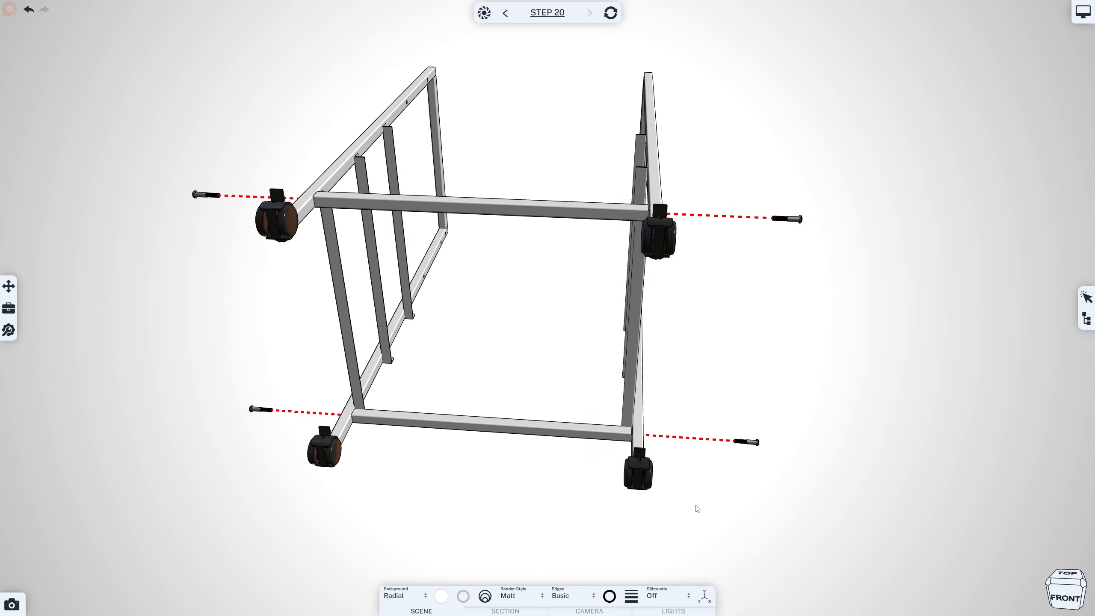
left_click(690, 242)
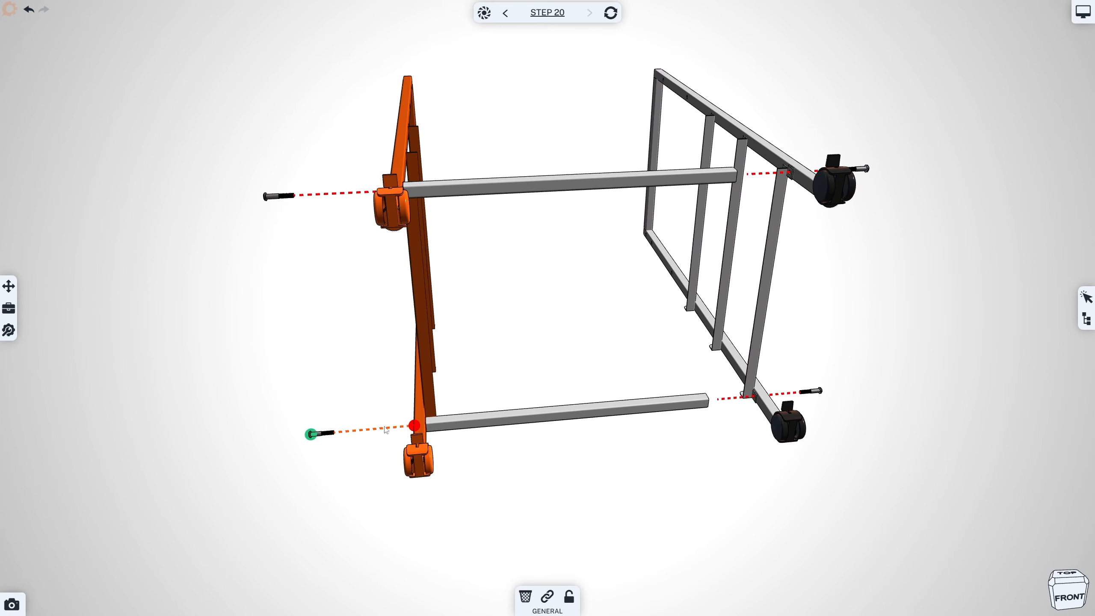
left_click(462, 234)
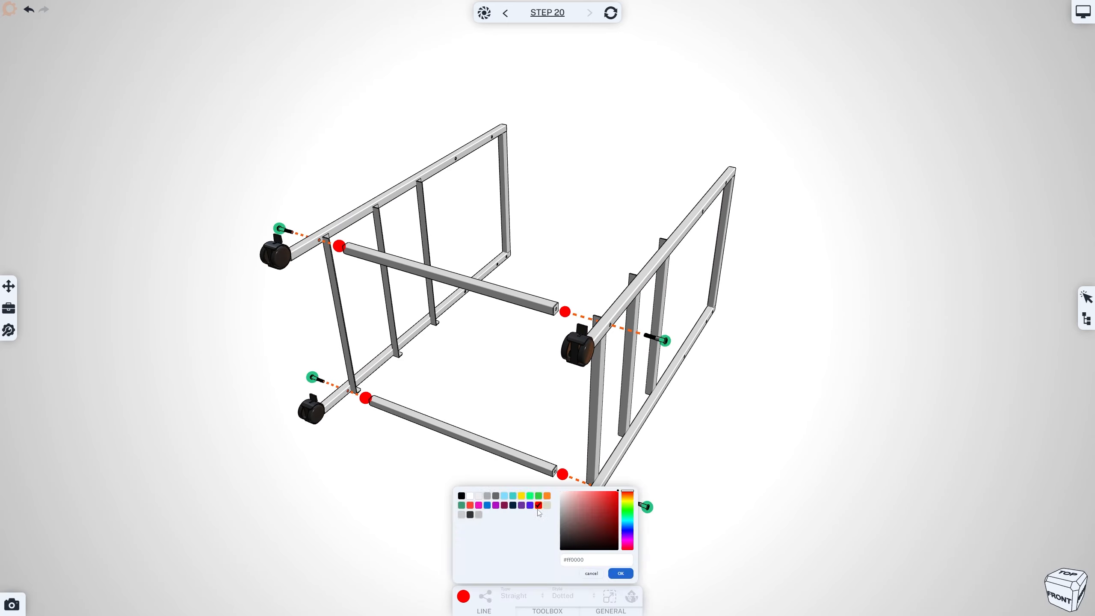
left_click(485, 14)
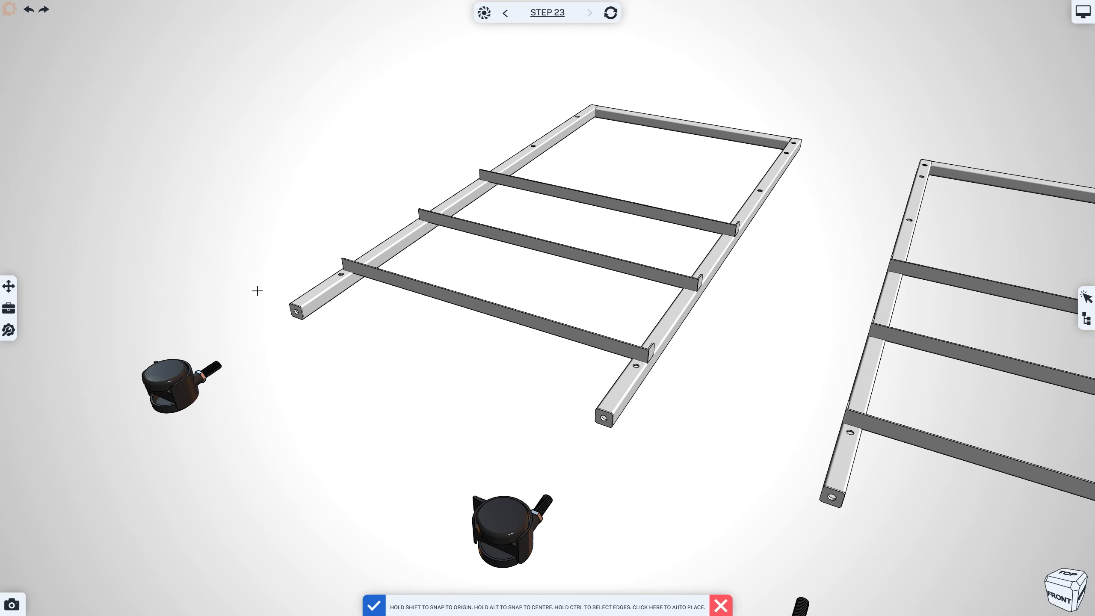
Attach 3D lines to the caster holes at the leg ends of the side frames.
left_click(297, 310)
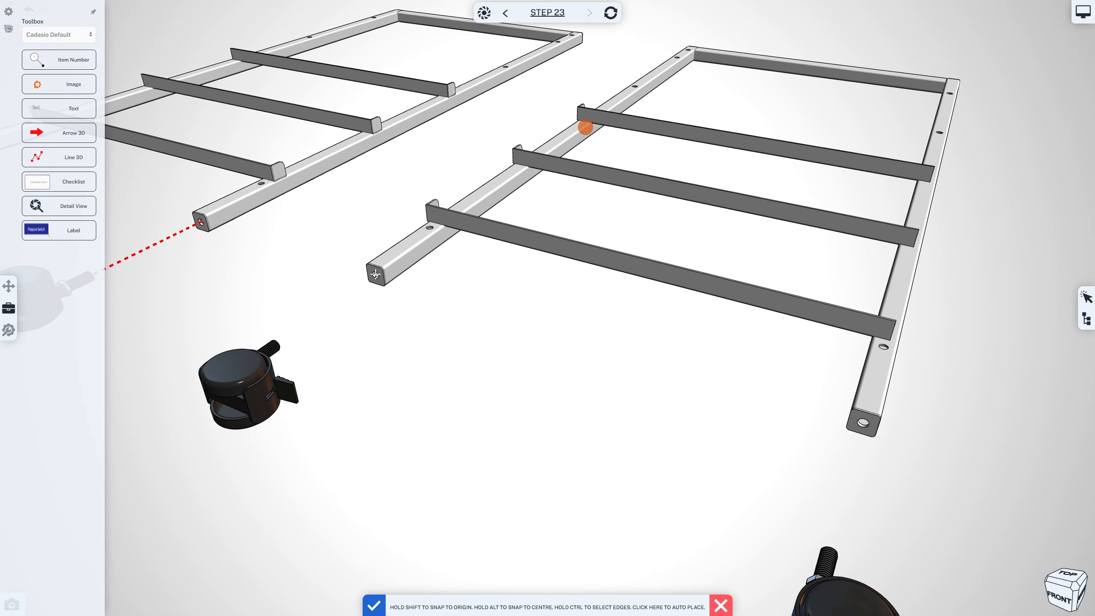
left_click(375, 274)
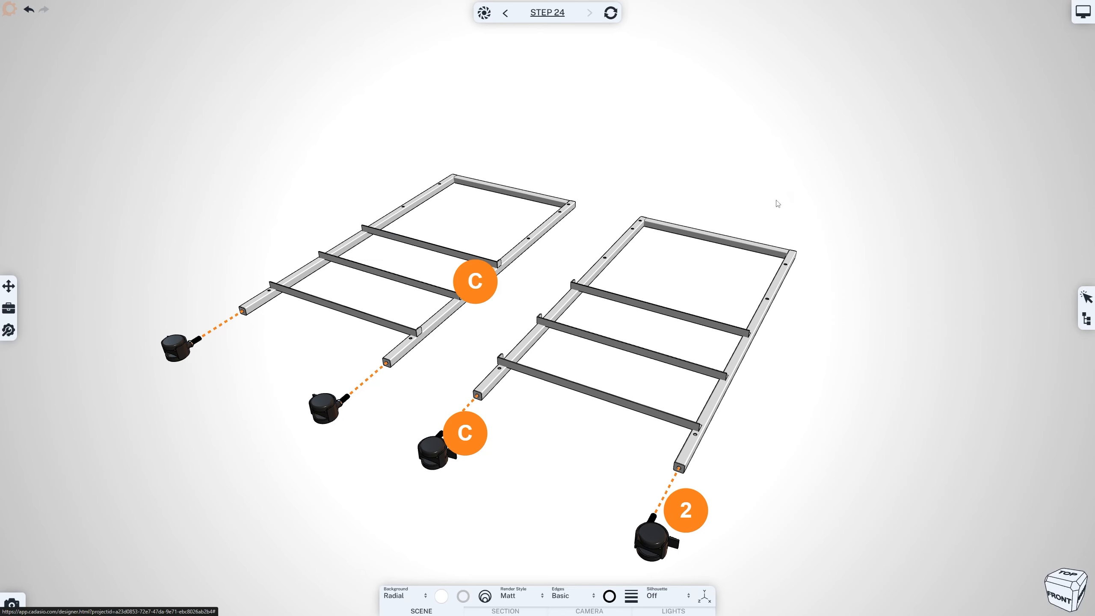
Label the two side frames "A" and "B" and a caster "8", and save the step.
left_click_drag(472, 437, 579, 292)
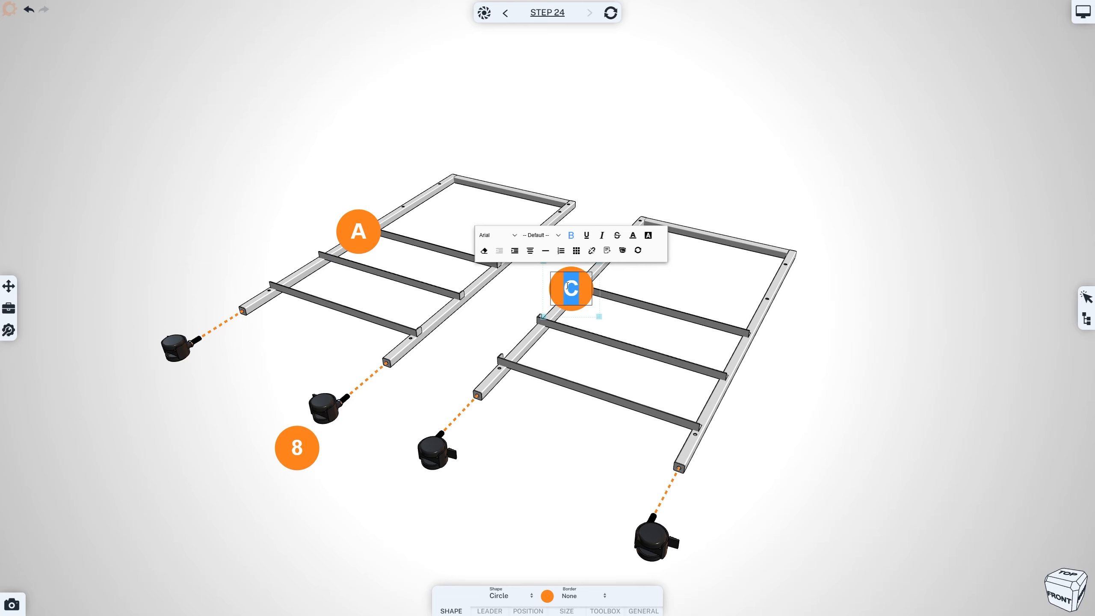
left_click(611, 14)
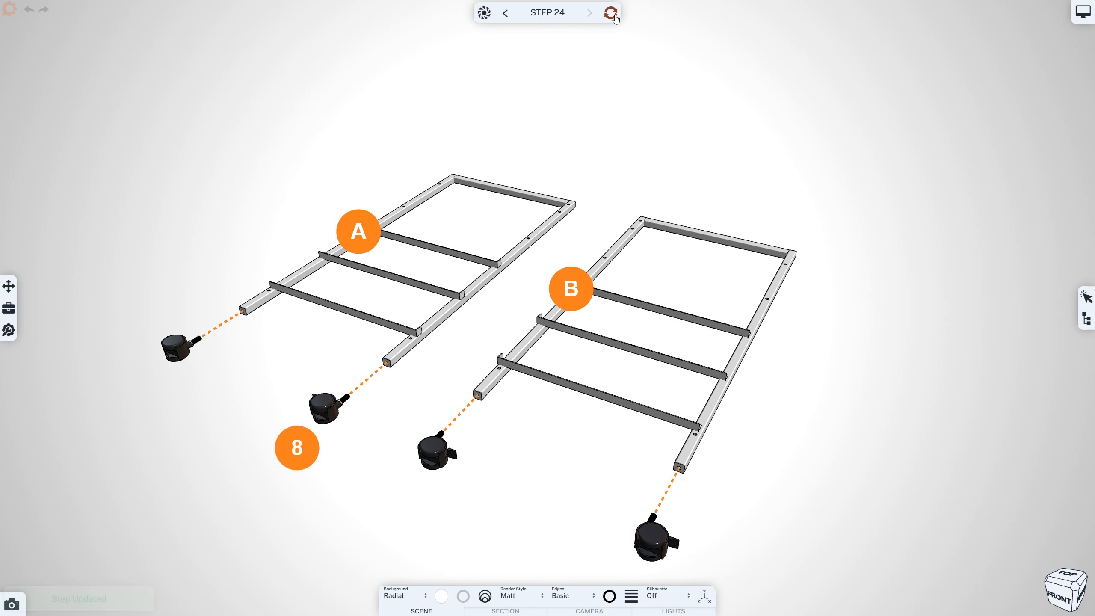
Reverse the order of all the project steps, and open Step 32.
left_click(555, 20)
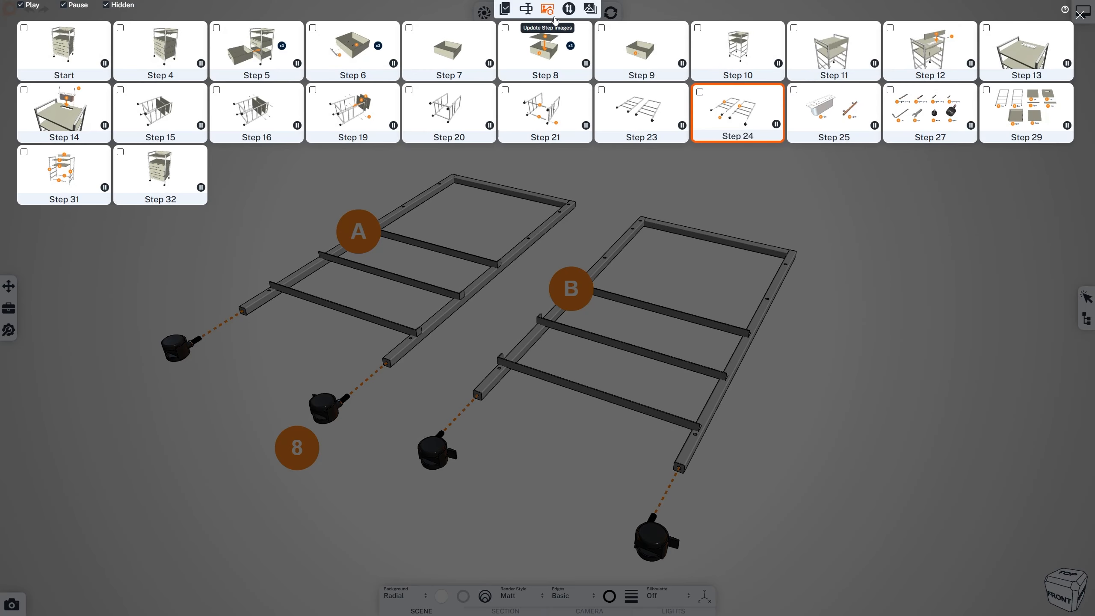
left_click(570, 17)
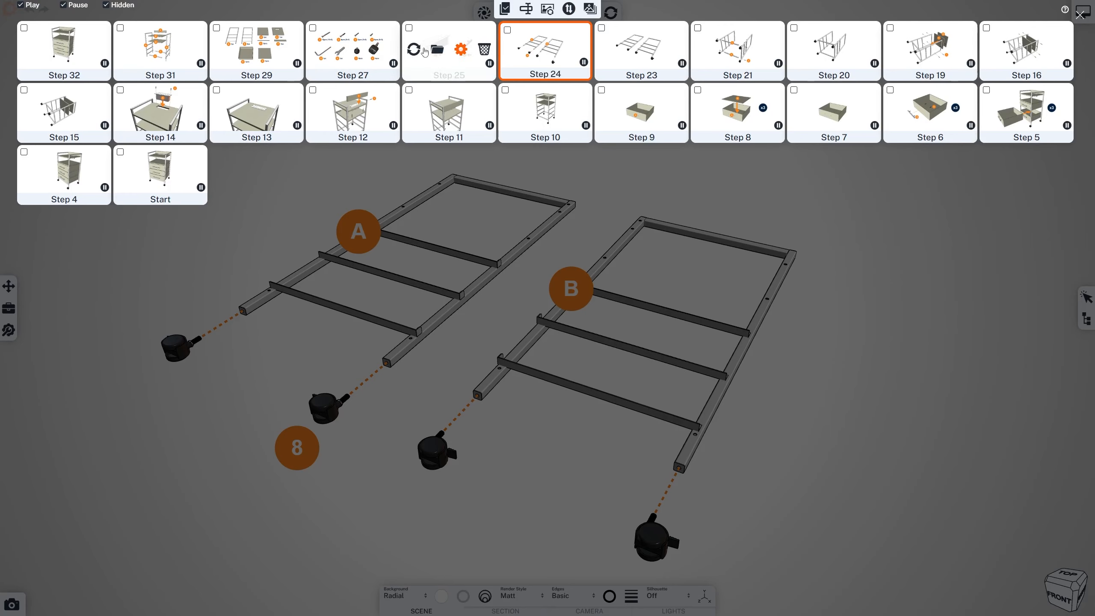
mouse_move(88, 64)
left_click(54, 51)
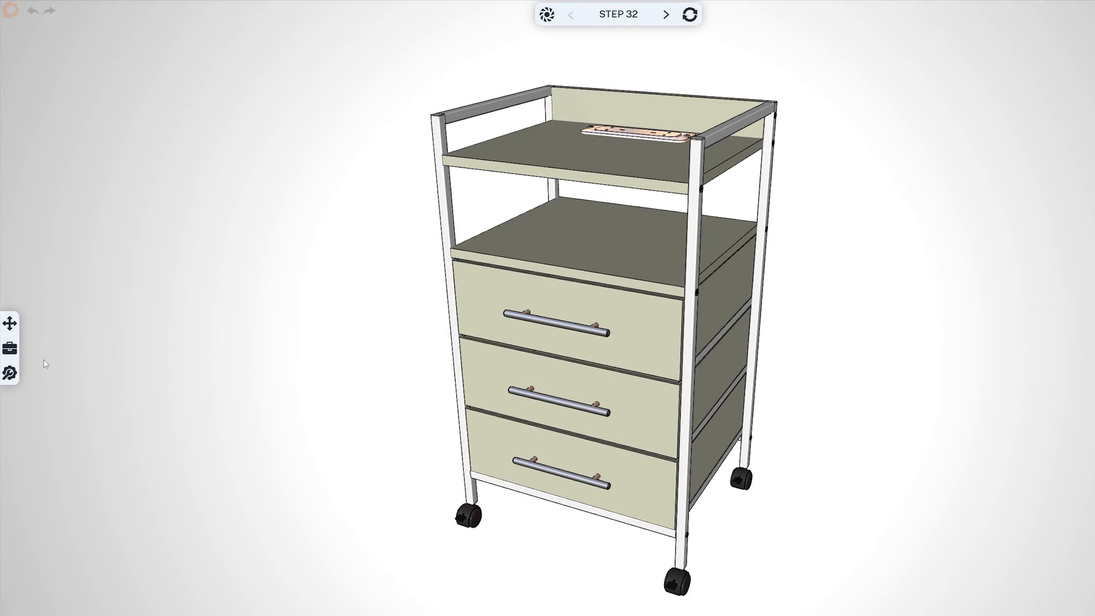
Create a version of the project and publish it online.
left_click(8, 331)
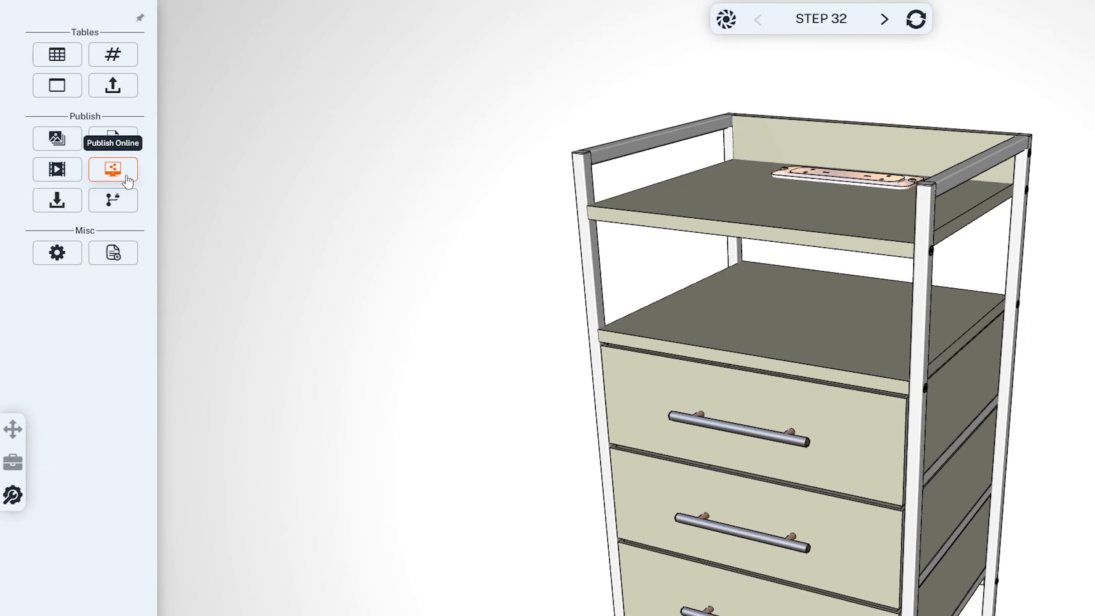
left_click(127, 177)
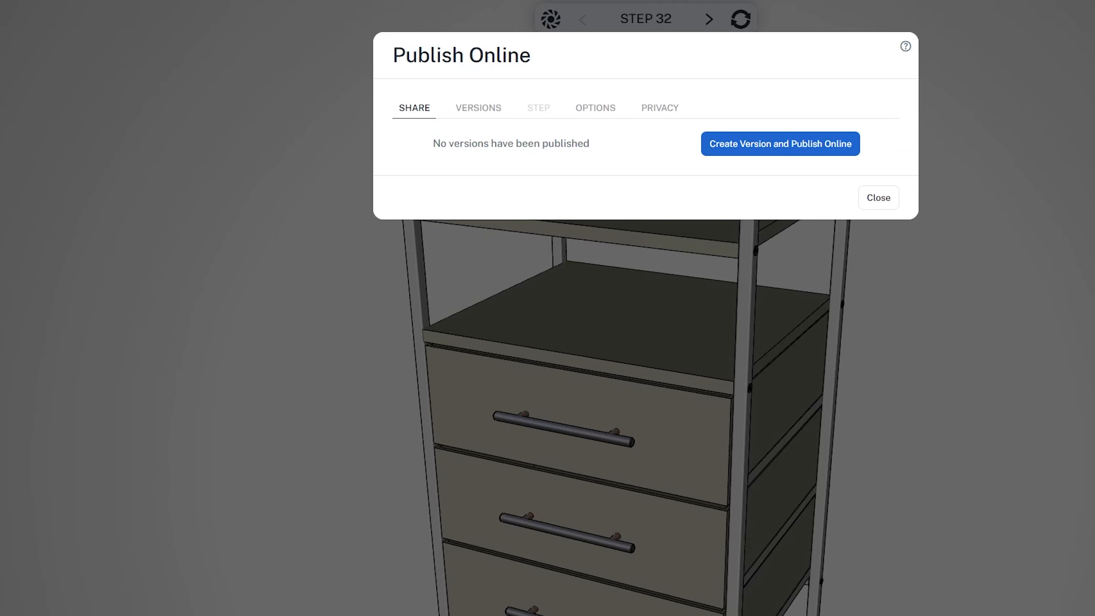
left_click(645, 148)
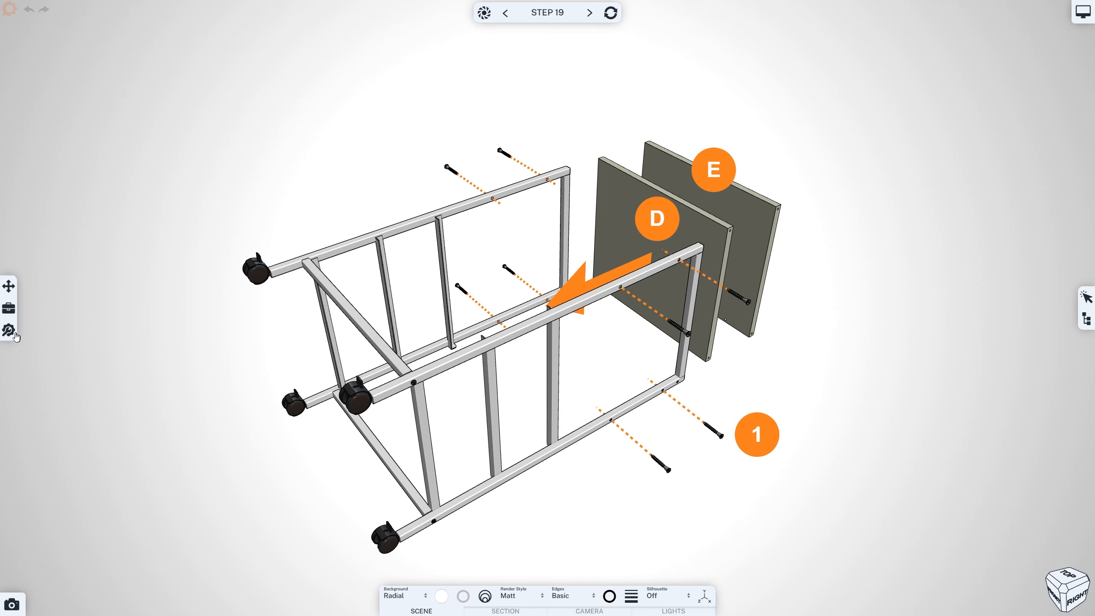
Publish a video of all steps with automatic capture, sharing the entire screen for the recording.
left_click(7, 331)
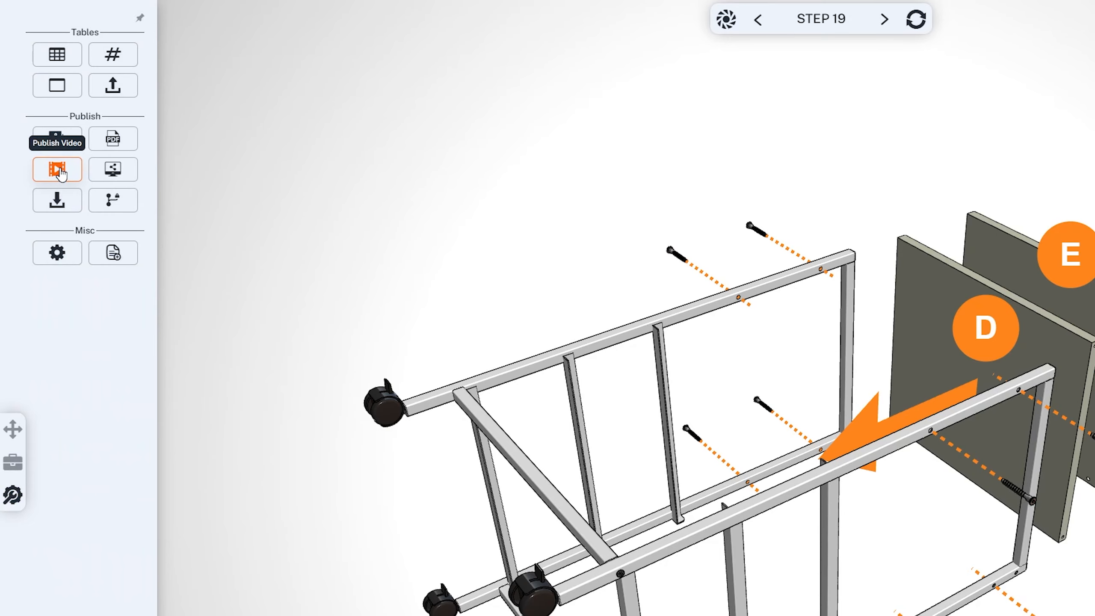
left_click(58, 170)
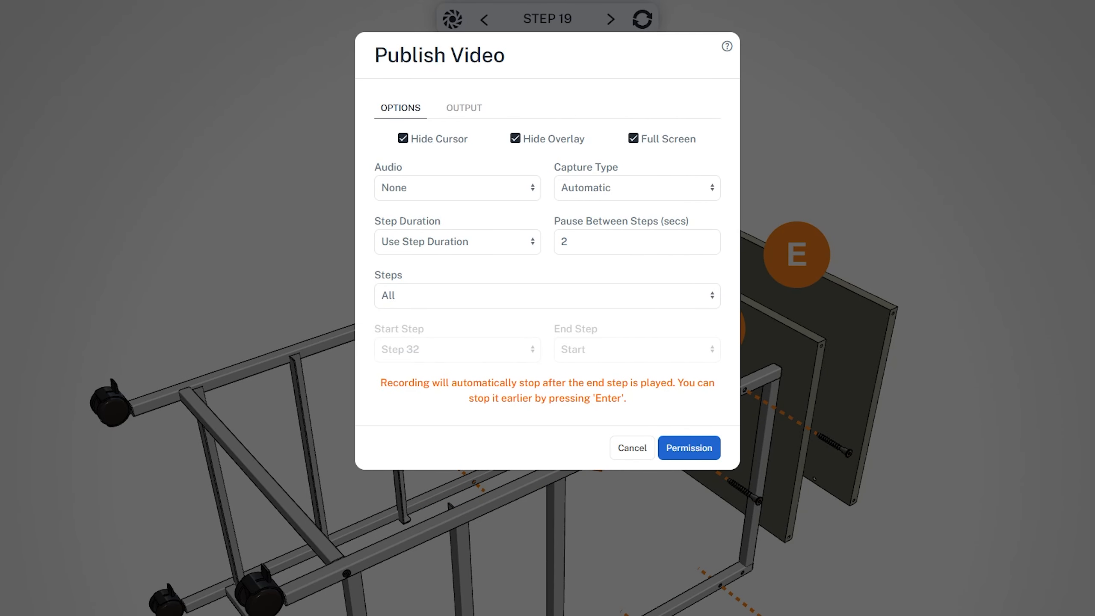
left_click(699, 449)
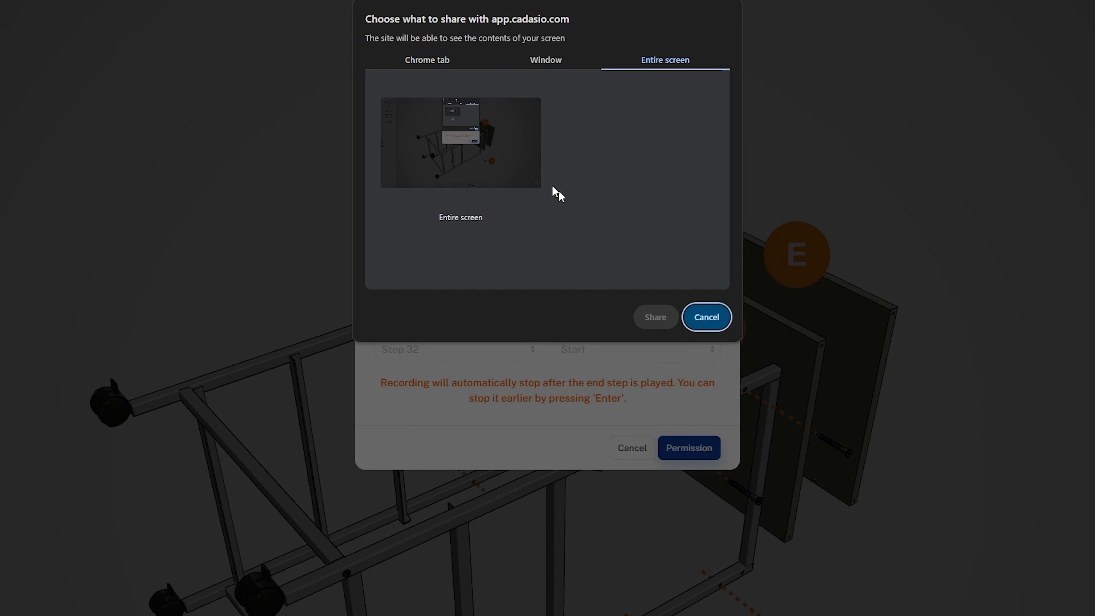
left_click(502, 154)
left_click(656, 317)
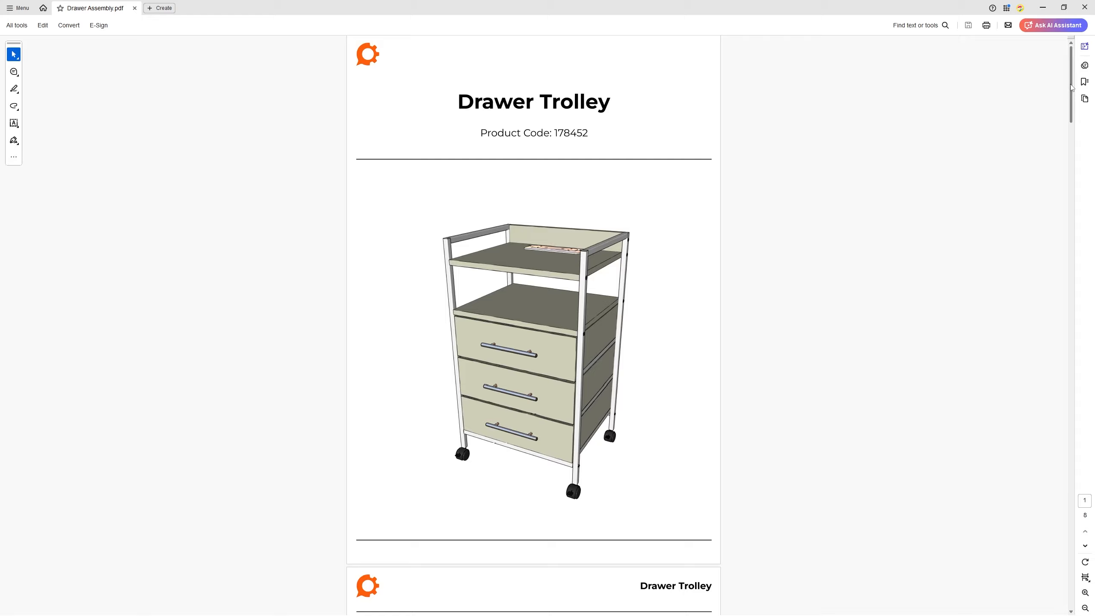
Look through the pages of Drawer Assembly.pdf.
left_click_drag(1072, 88, 1082, 297)
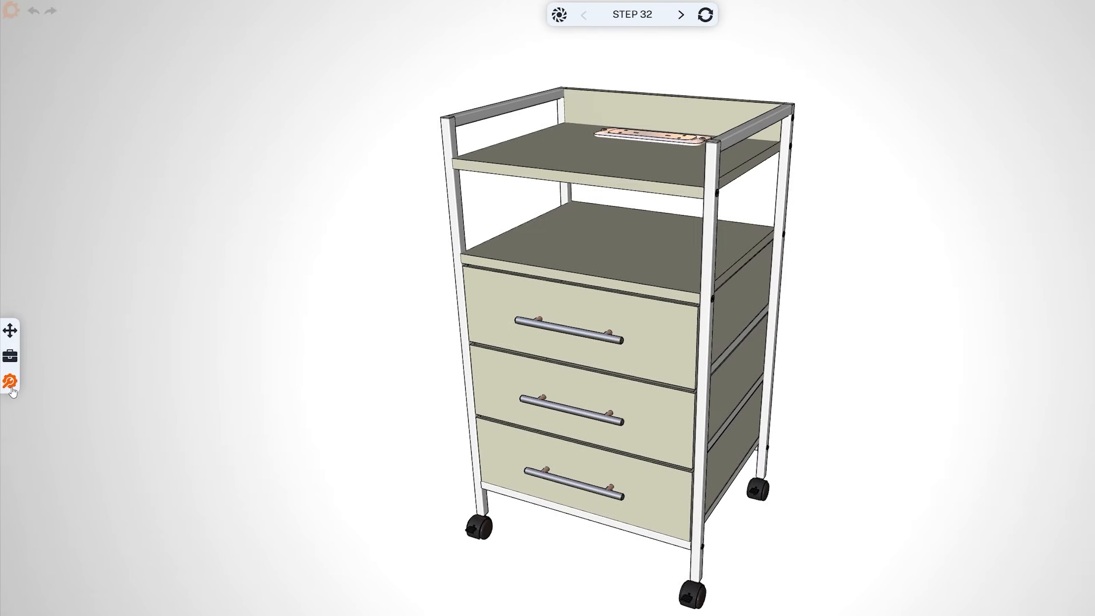
Create a layout and populate a Drawer Trolley cover page with Step 1 of the project.
left_click(10, 379)
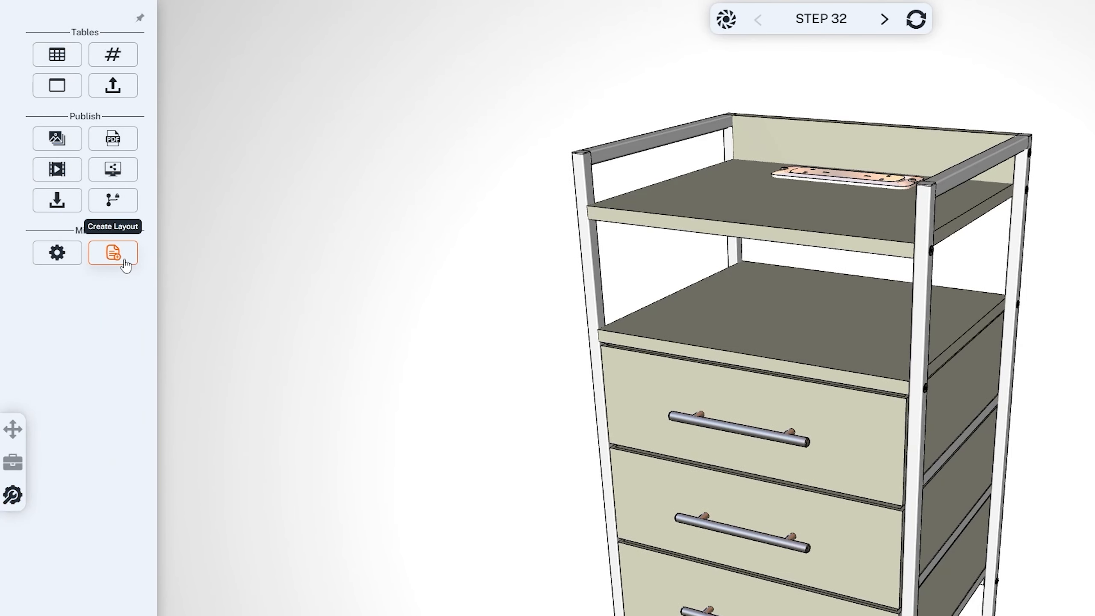
left_click(125, 262)
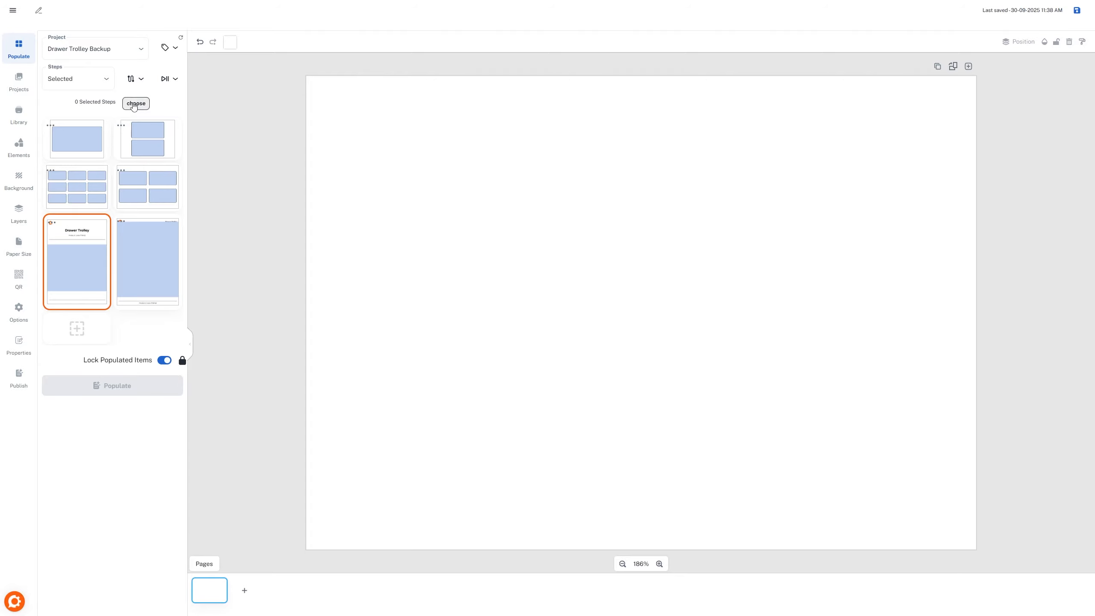
left_click(135, 103)
left_click(375, 244)
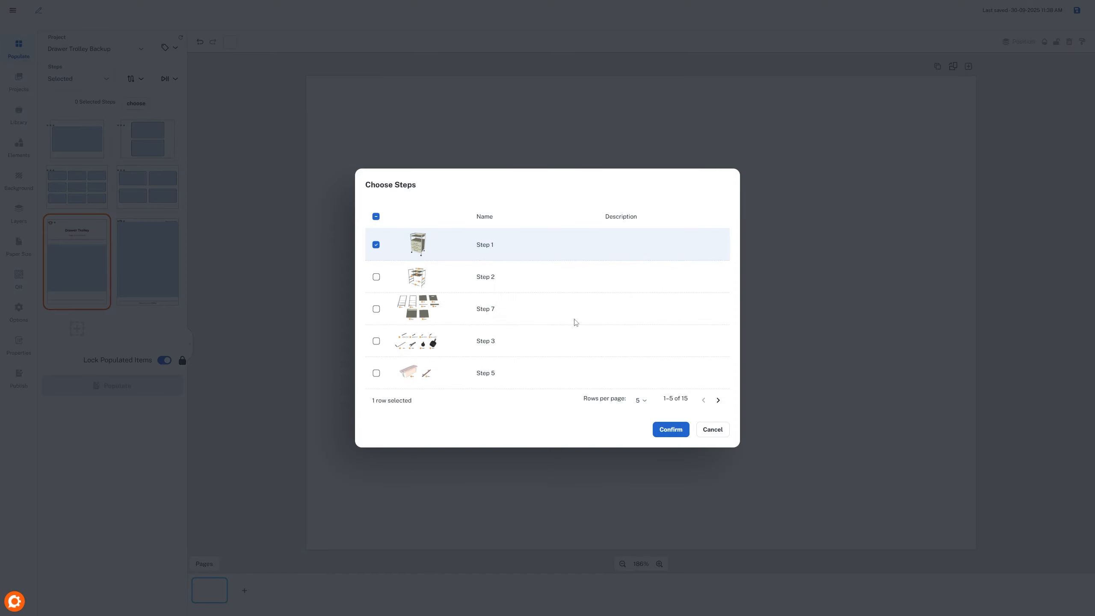
left_click(667, 431)
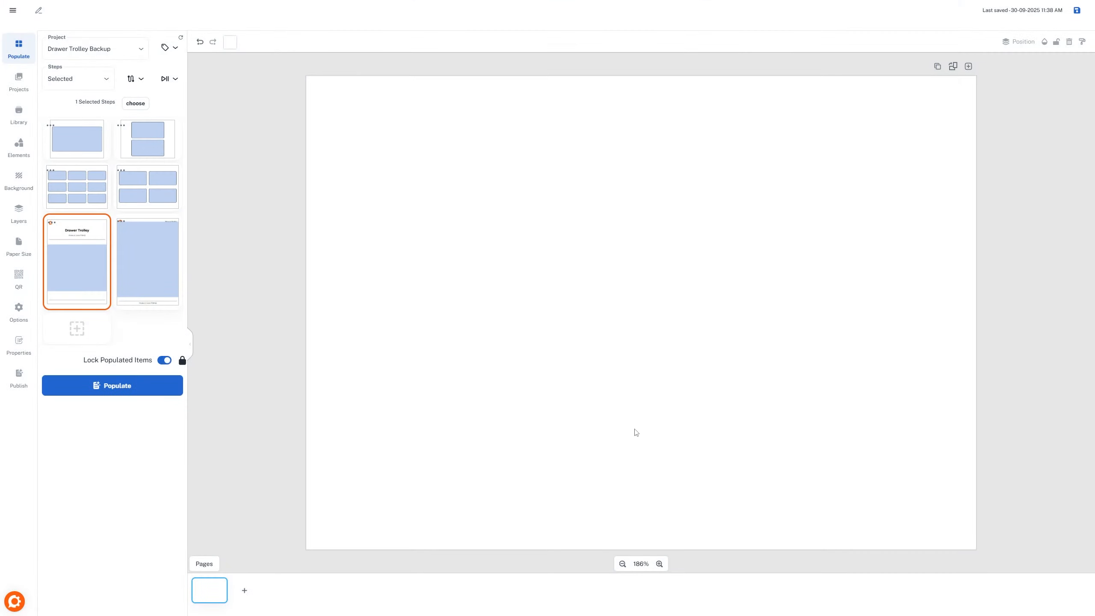
left_click(157, 390)
Populate further pages with the A4 Main 2 template, using every step except Step 1.
left_click(160, 287)
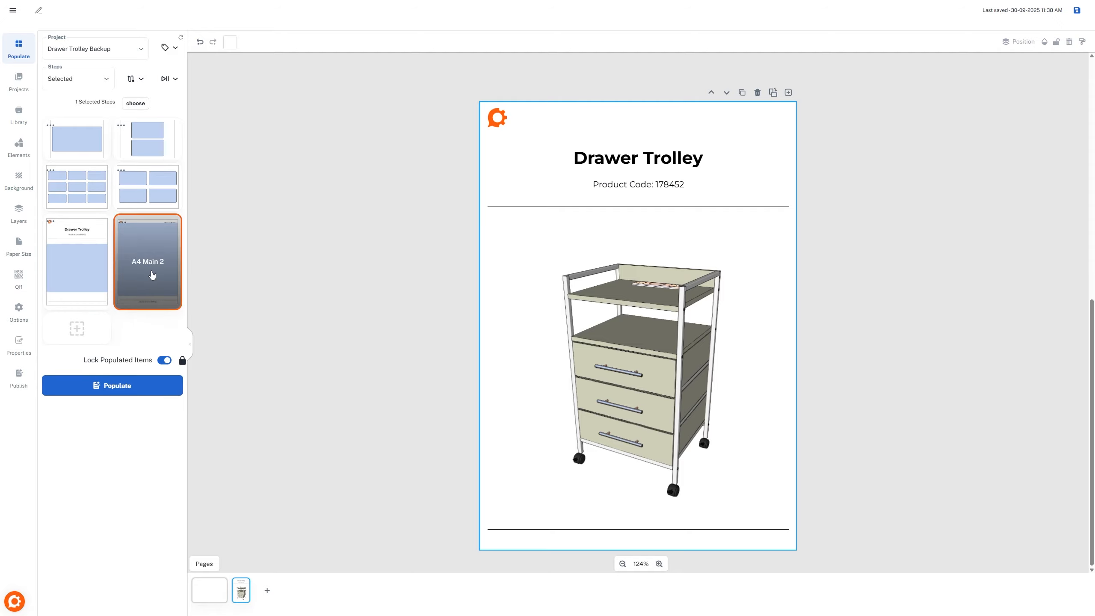
left_click(136, 103)
left_click(375, 216)
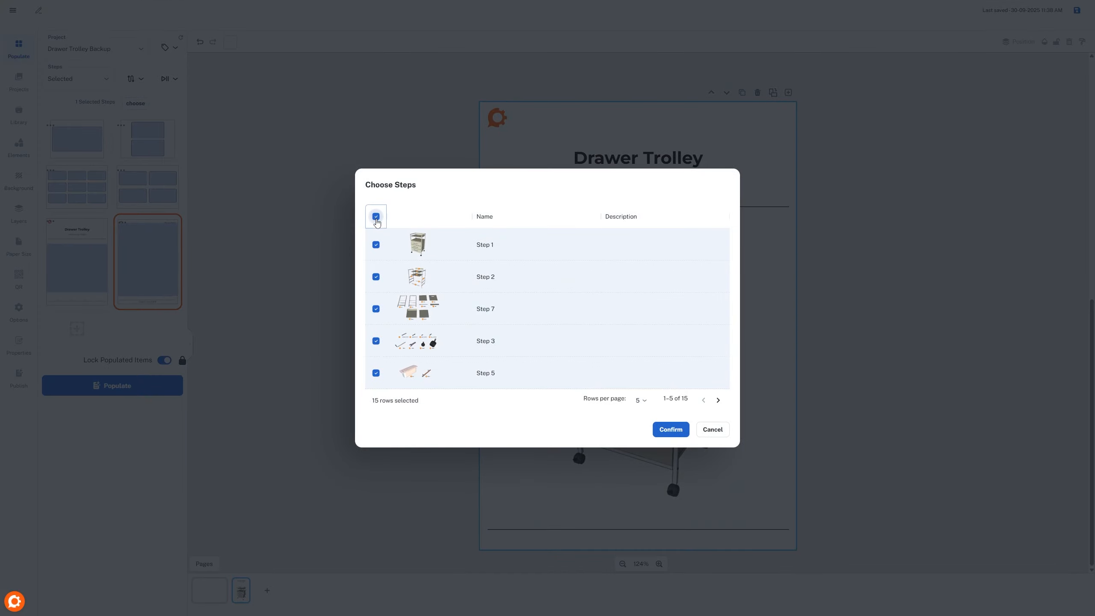
left_click(376, 245)
left_click(670, 429)
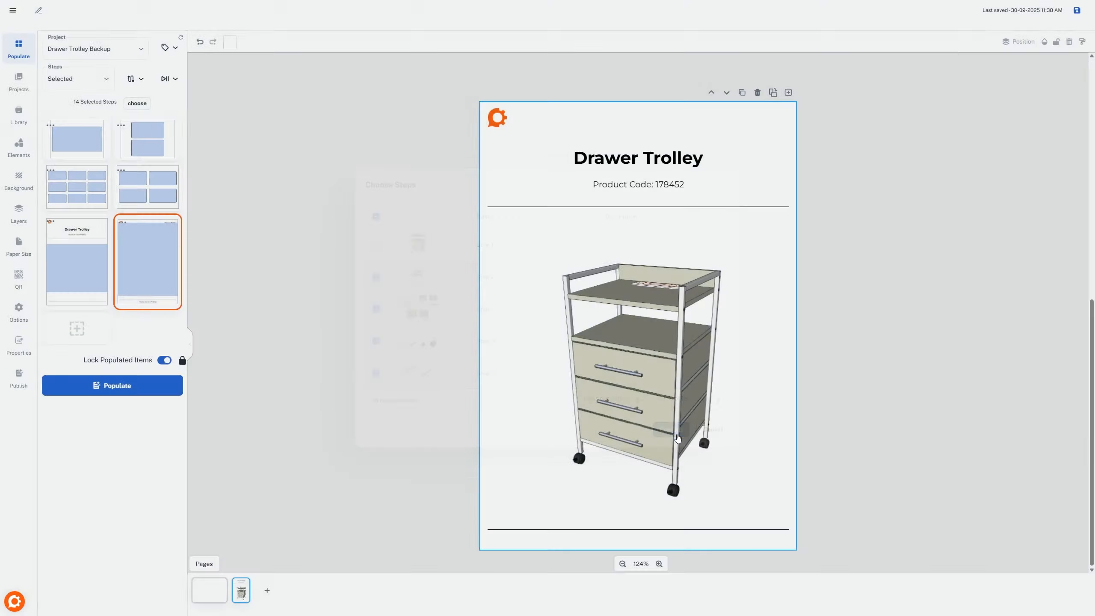
left_click(164, 388)
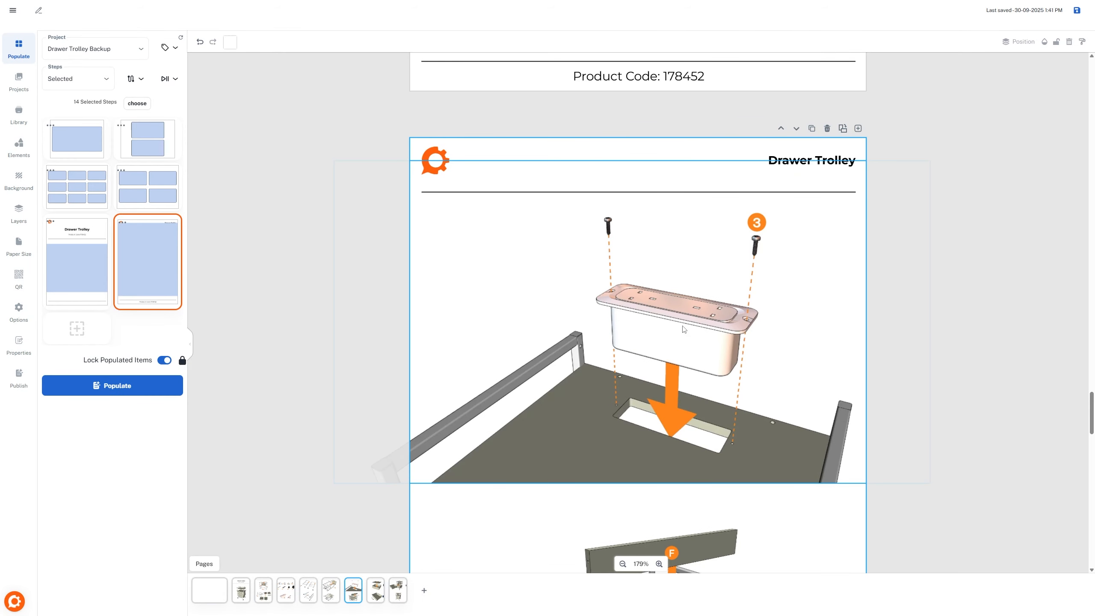
Copy the "3" badge in the power socket step, place it above the socket as "9", and refresh that step's image in the layout.
left_click(683, 328)
left_click(583, 129)
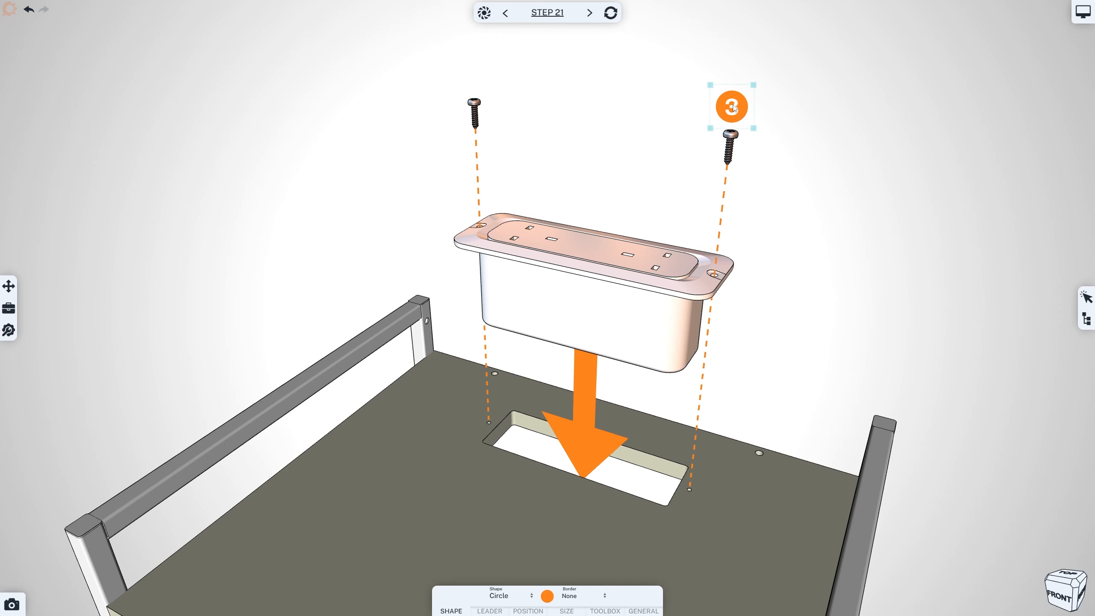
key("ctrl+v")
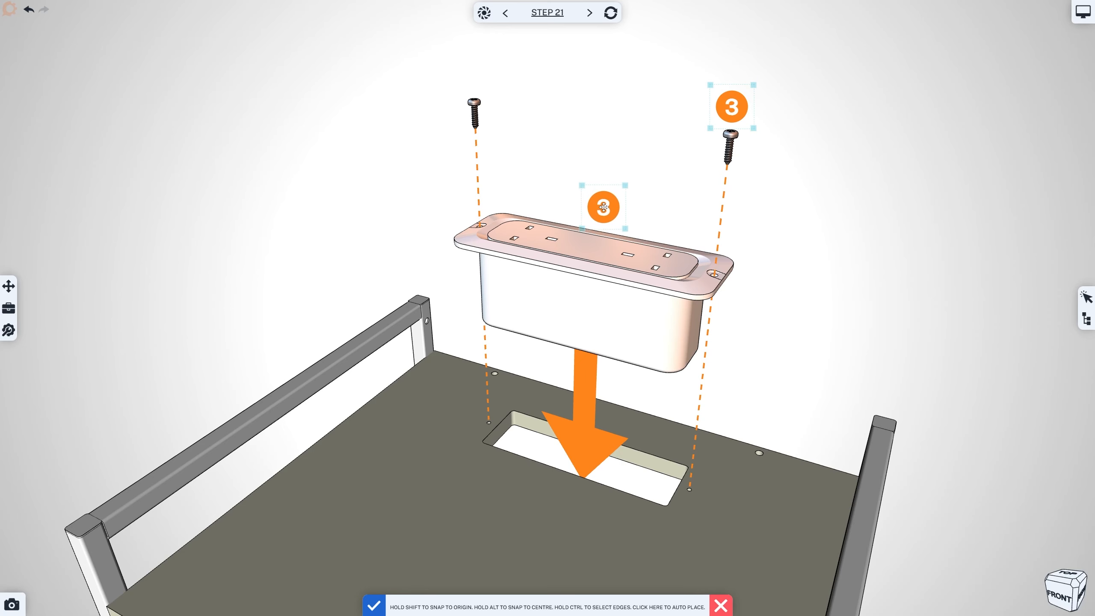
left_click(603, 208)
double_click(604, 208)
type("9")
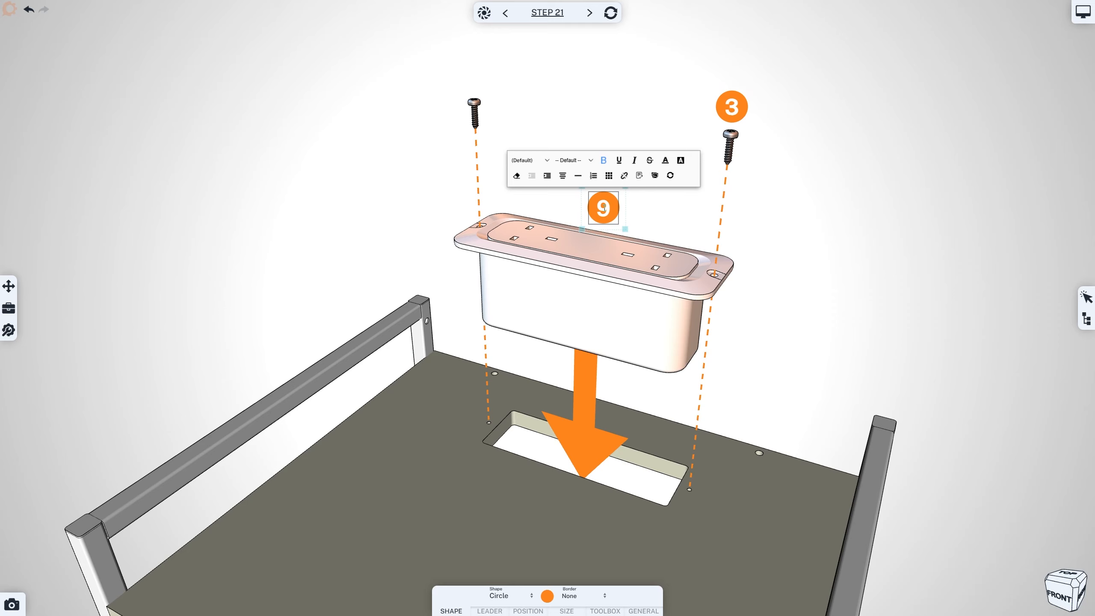
left_click(856, 208)
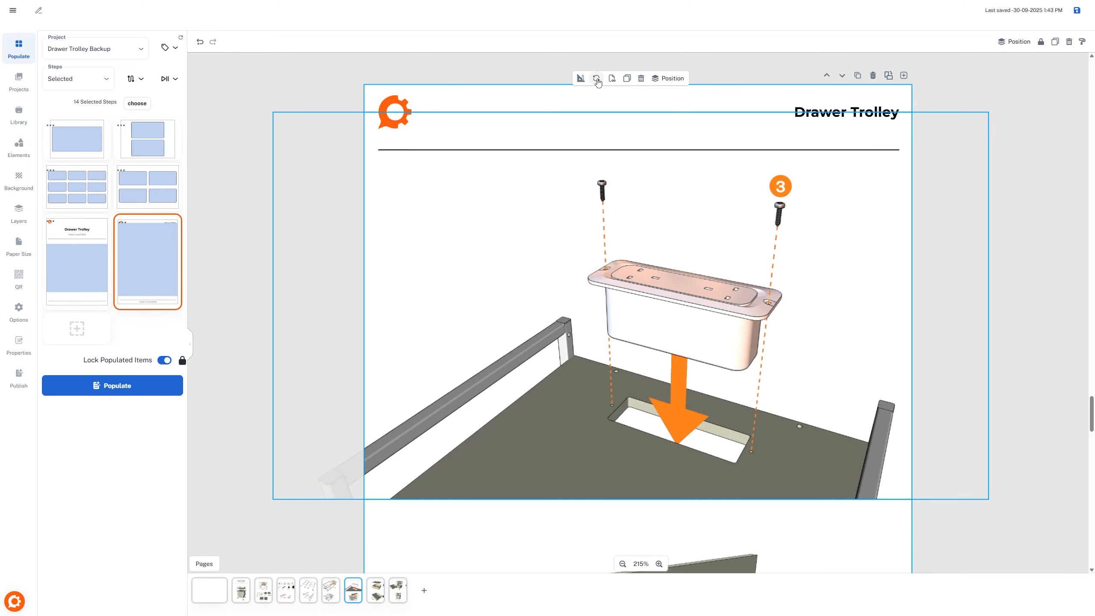
left_click(596, 79)
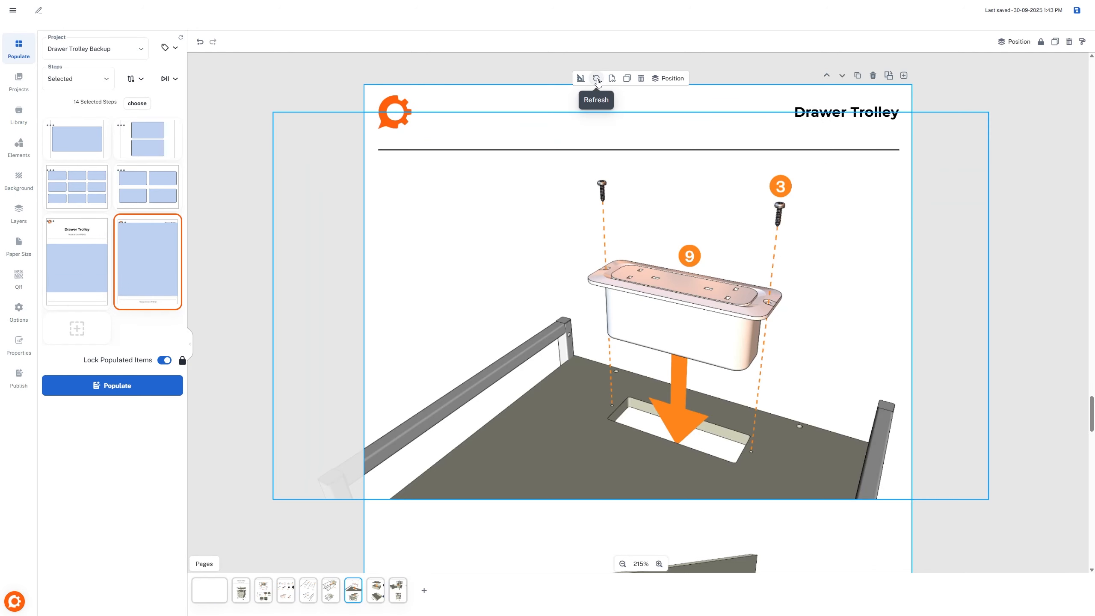
left_click(718, 69)
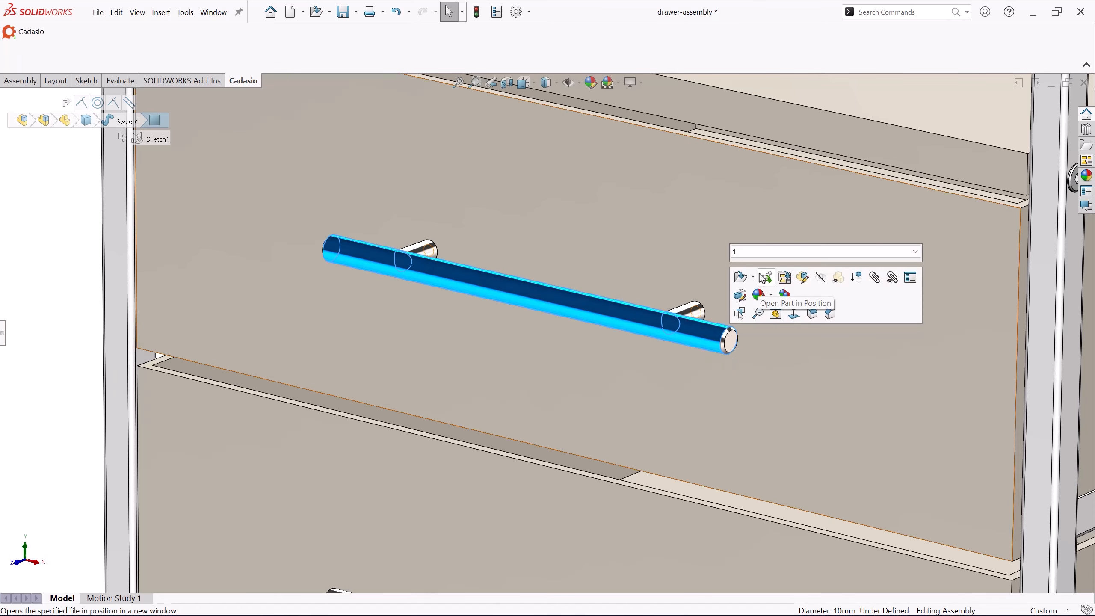
In the SOLIDWORKS drawer assembly, switch the top drawer's handle to its second configuration.
left_click(761, 254)
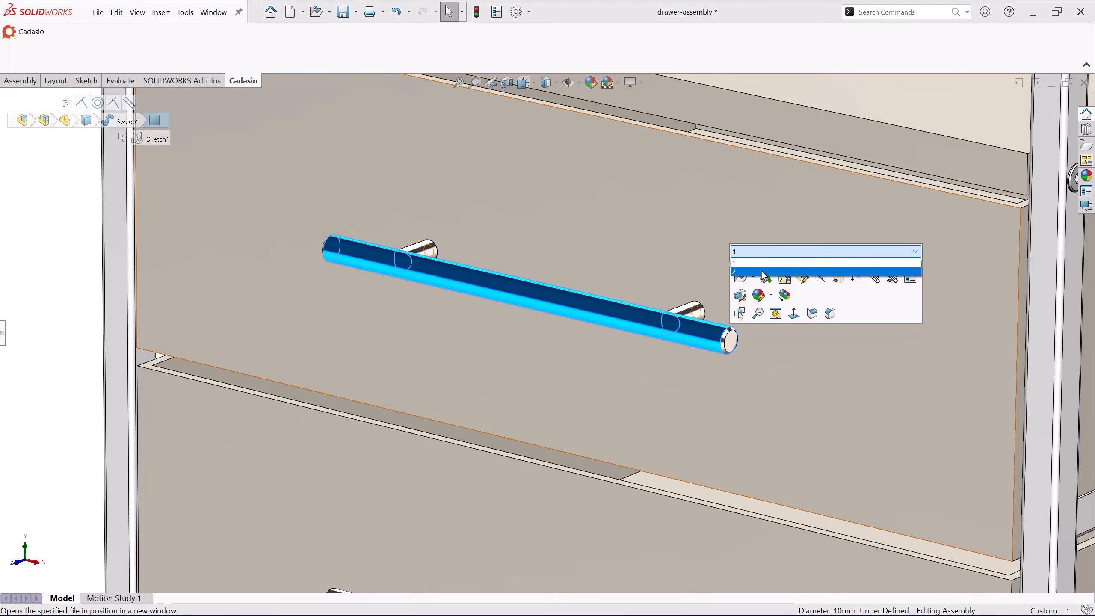
left_click(763, 271)
left_click(928, 253)
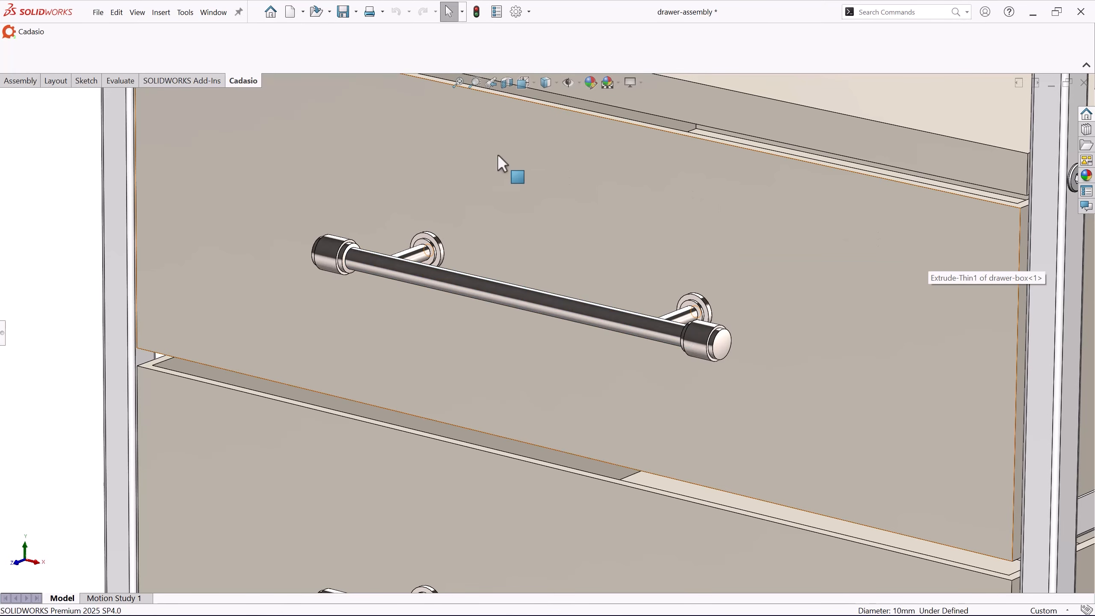
Send the changed assembly to Cadasio as an update of the previous project, and set the new file version as active.
left_click(33, 33)
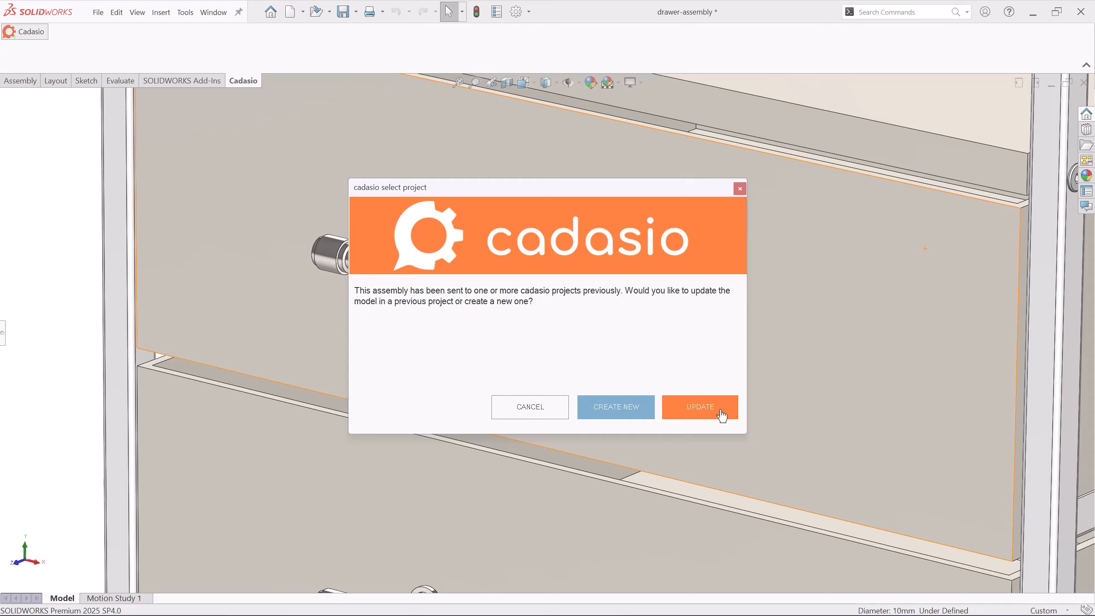
left_click(728, 415)
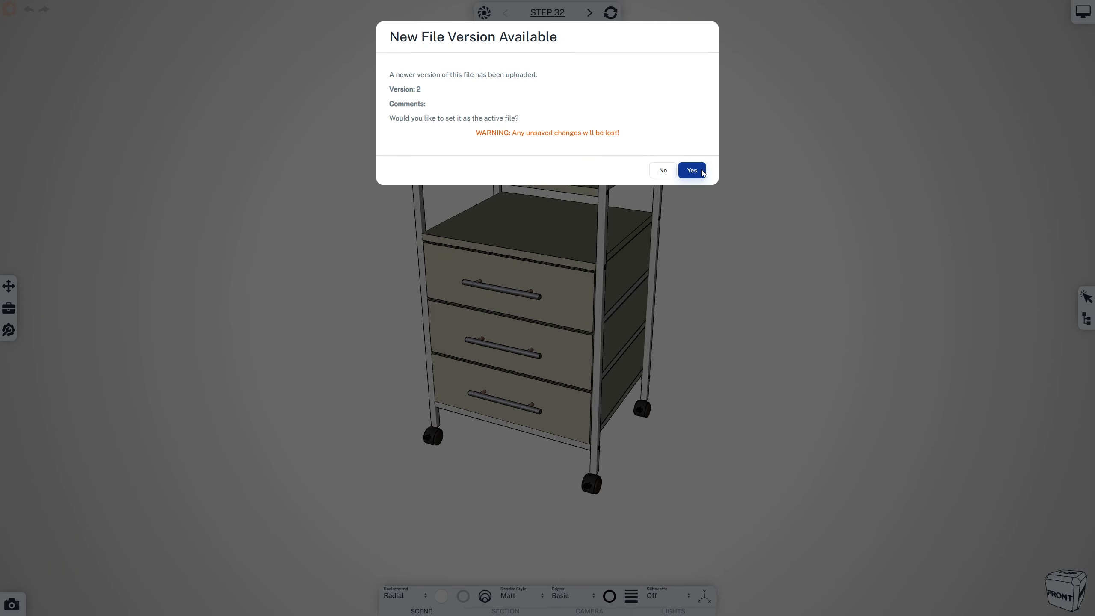
left_click(692, 170)
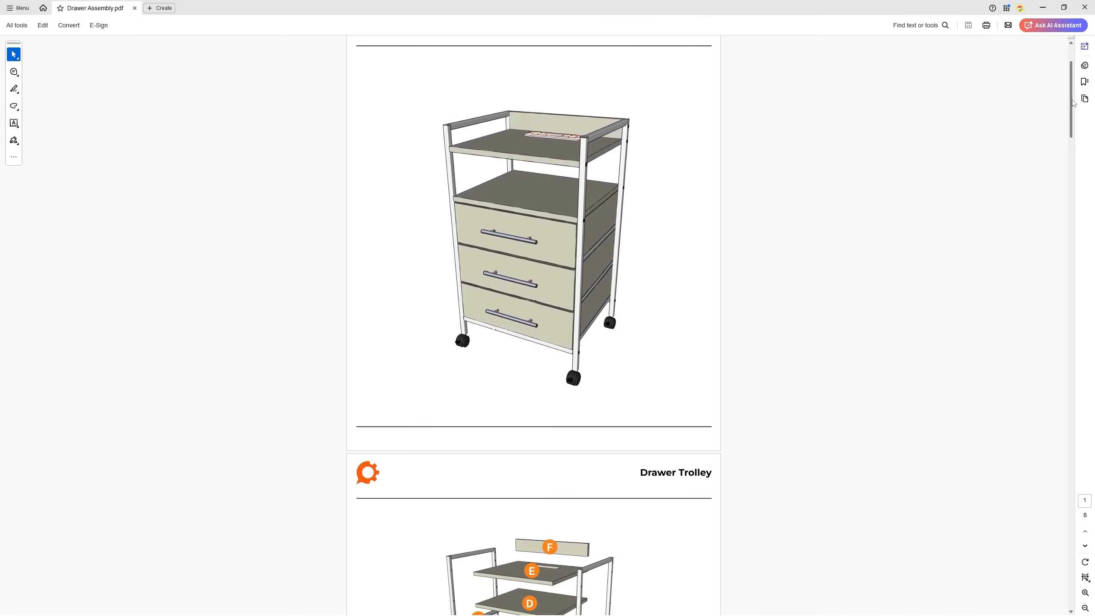
Review the parts list and assembly pages of Drawer Assembly.pdf.
scroll(1076, 152, "down", 10)
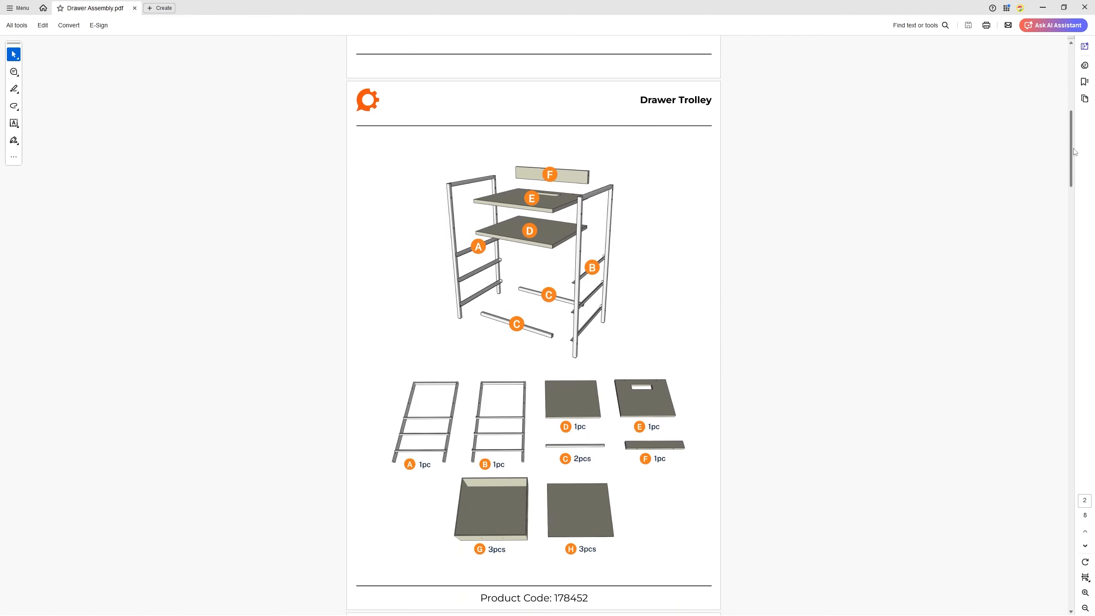
scroll(1076, 152, "down", 1)
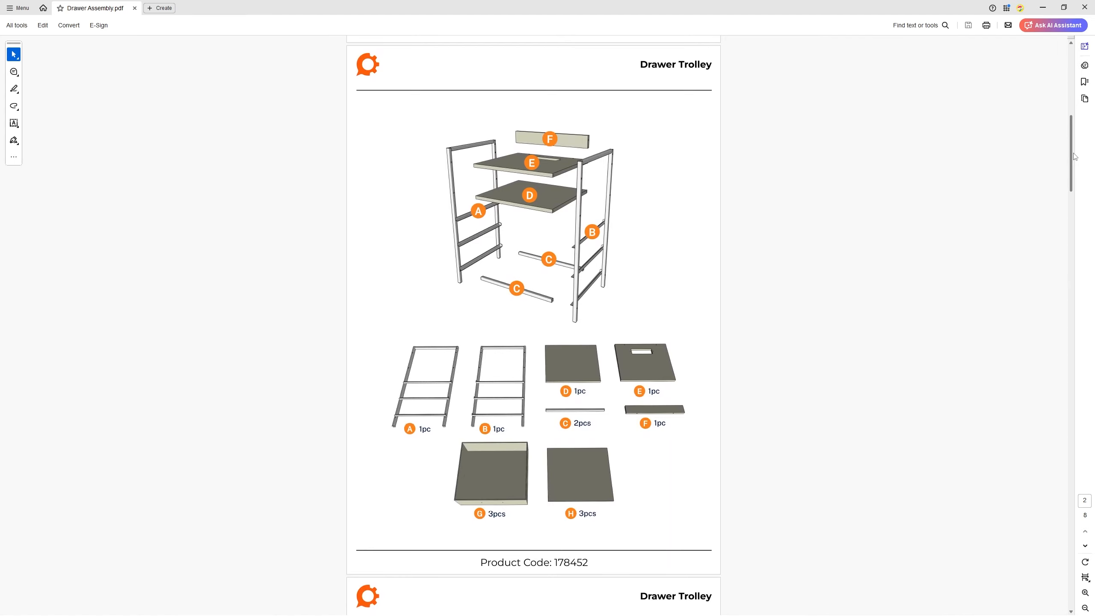
left_click_drag(1076, 157, 1082, 297)
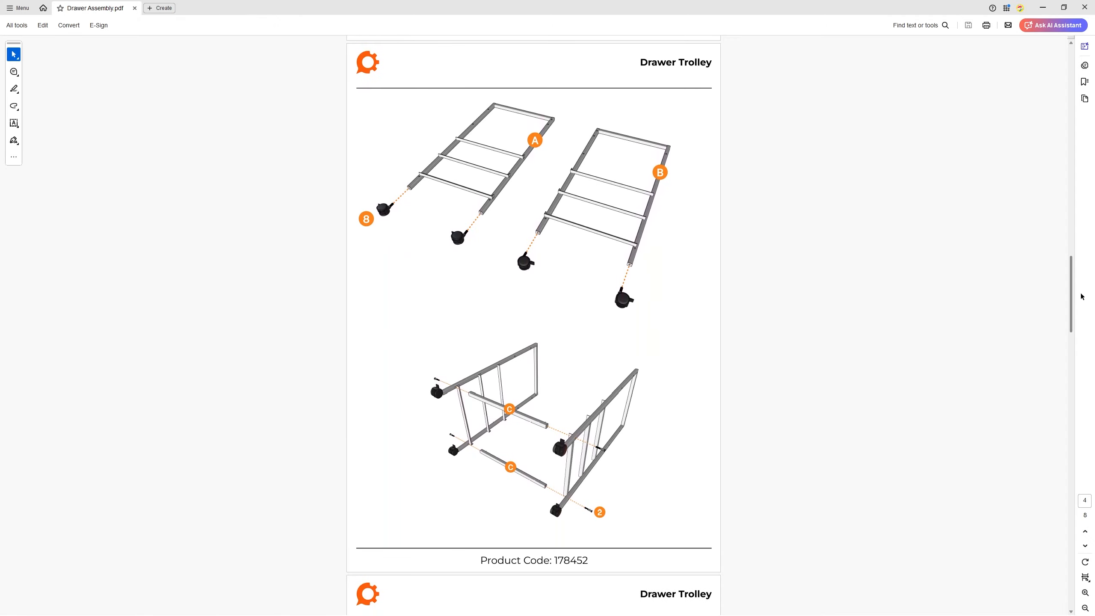